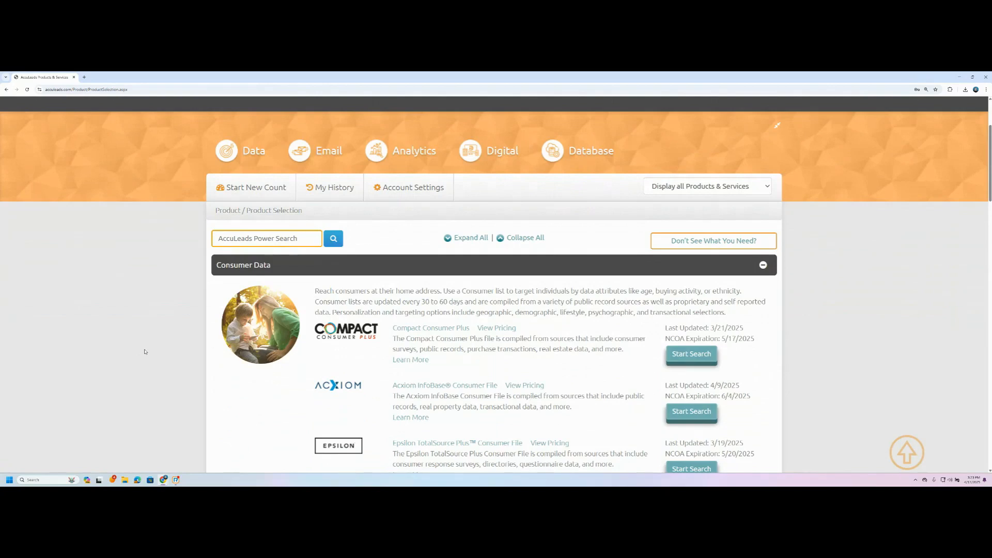
- Scroll the product list down to Customer File Suppression under Data Services Portal
scroll(142, 354, "down", 5)
scroll(146, 351, "down", 15)
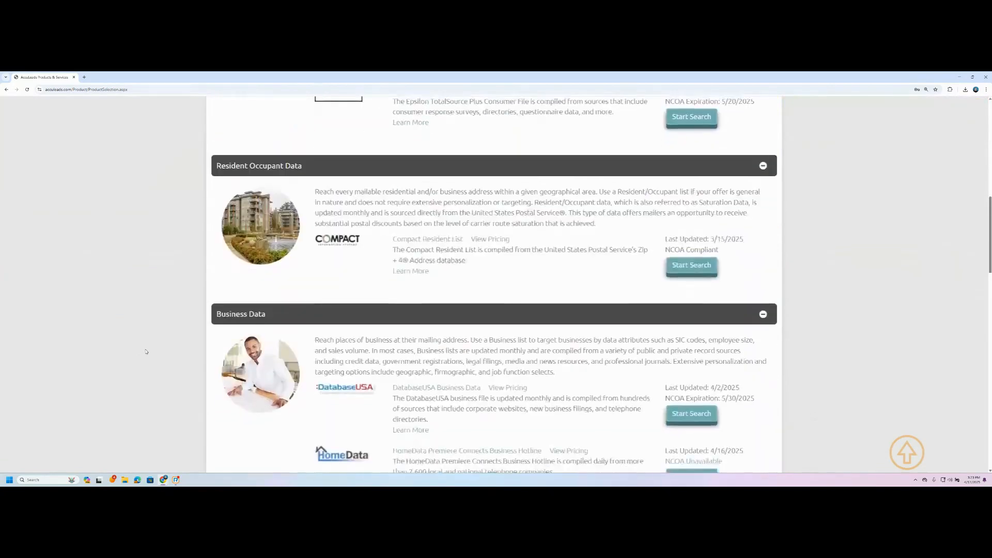
scroll(146, 352, "down", 4)
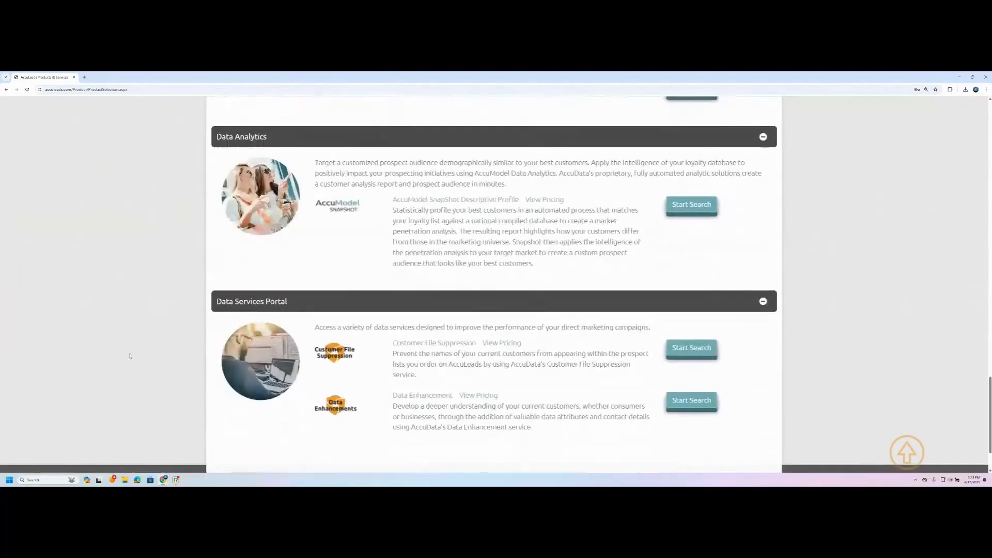
scroll(157, 393, "down", 1)
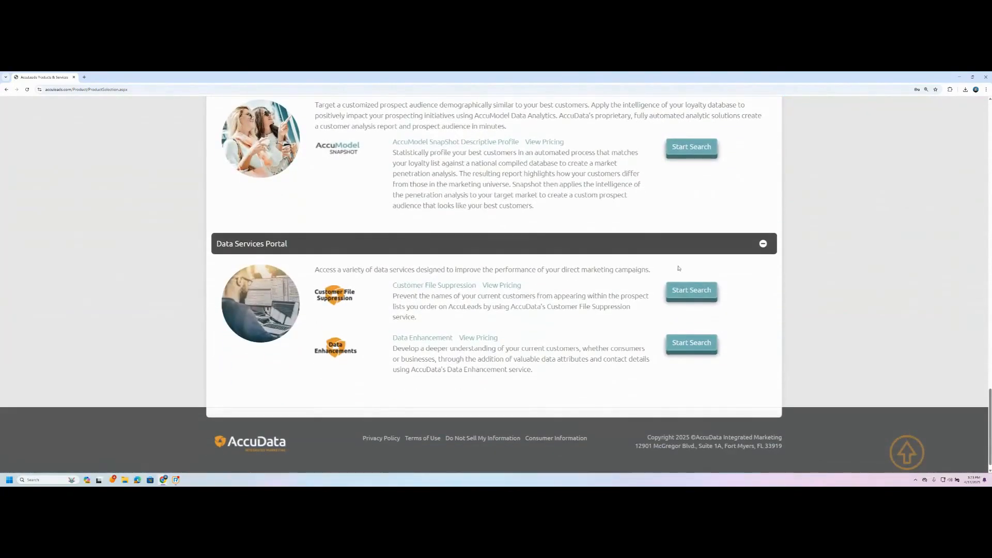
- Start the Customer File Suppression service and continue past its introduction page
left_click(696, 291)
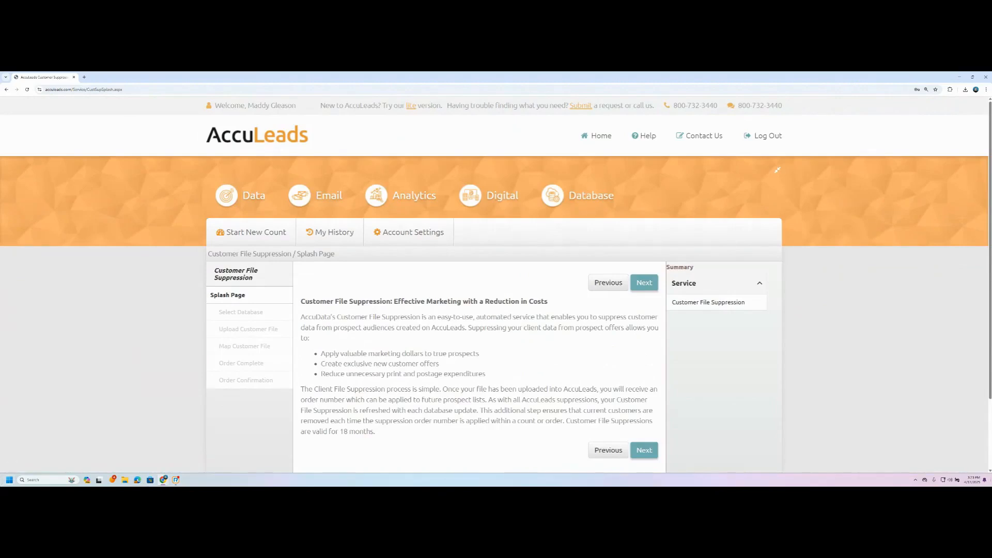
scroll(344, 312, "down", 3)
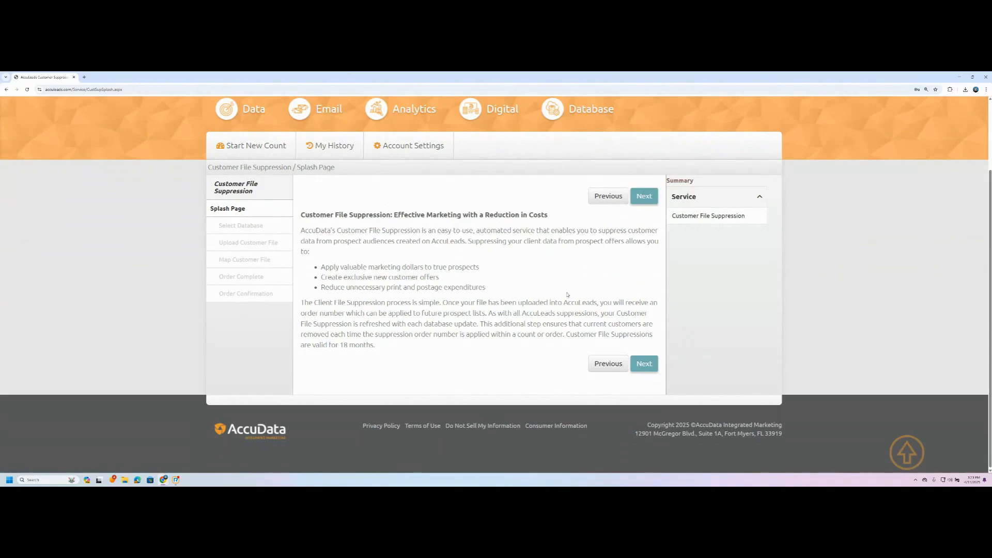
left_click(646, 368)
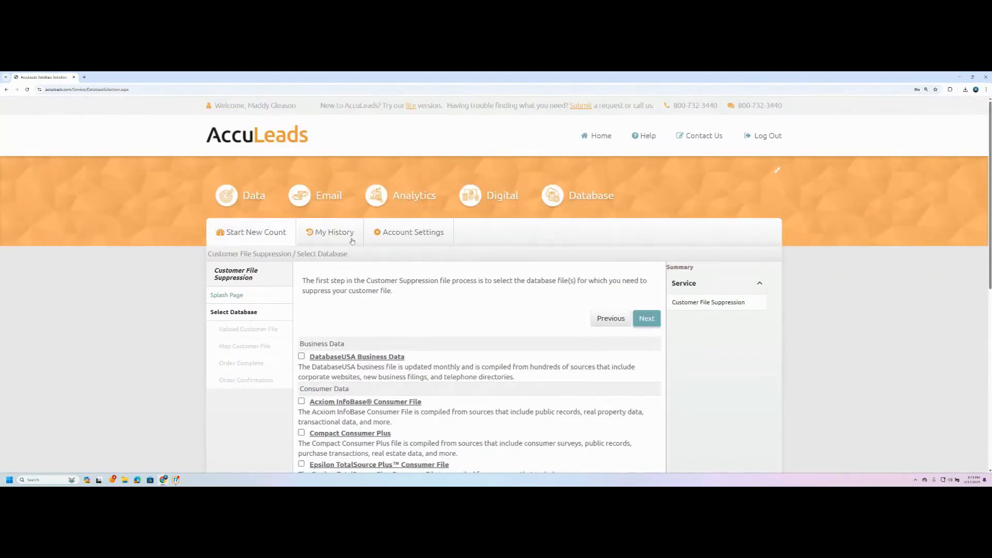
- Tick Compact Consumer Plus, Acxiom InfoBase and Epsilon TotalSource Plus, then clear all three again
scroll(161, 296, "down", 2)
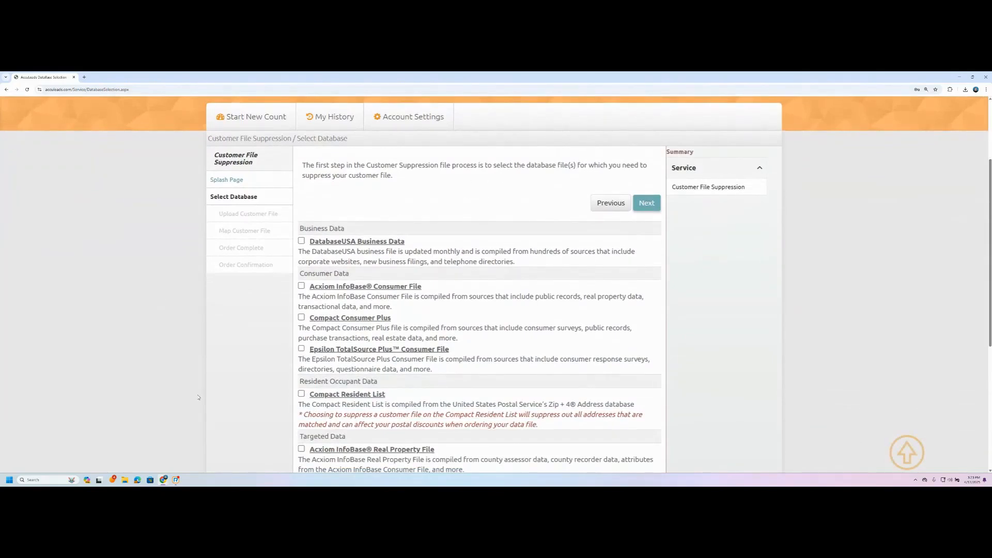
scroll(248, 341, "down", 2)
scroll(300, 292, "up", 1)
left_click(302, 289)
left_click(302, 257)
left_click(302, 320)
left_click(302, 257)
left_click(301, 288)
left_click(301, 320)
- Select only Compact Consumer Plus as the database and proceed to the upload step
scroll(336, 351, "down", 4)
scroll(371, 382, "up", 2)
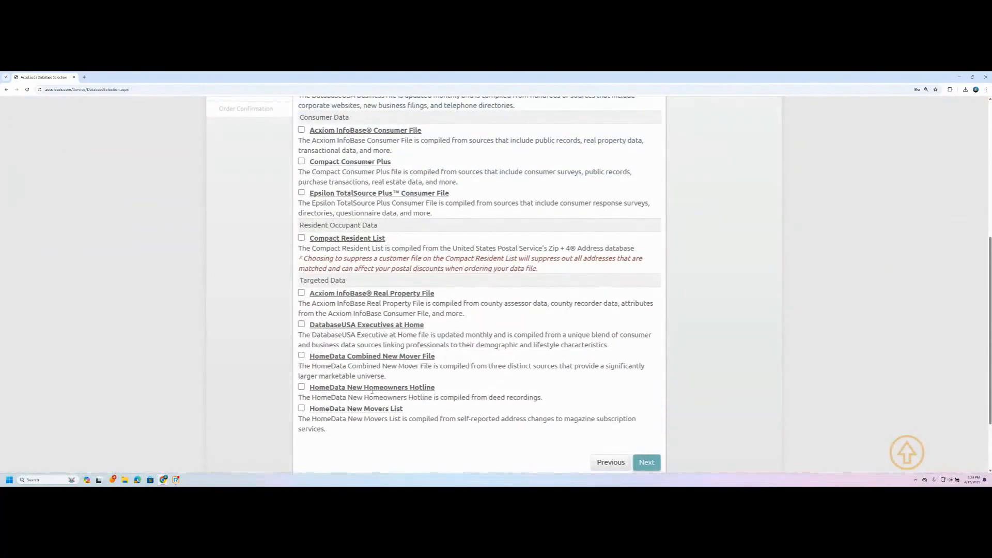
scroll(345, 257, "up", 3)
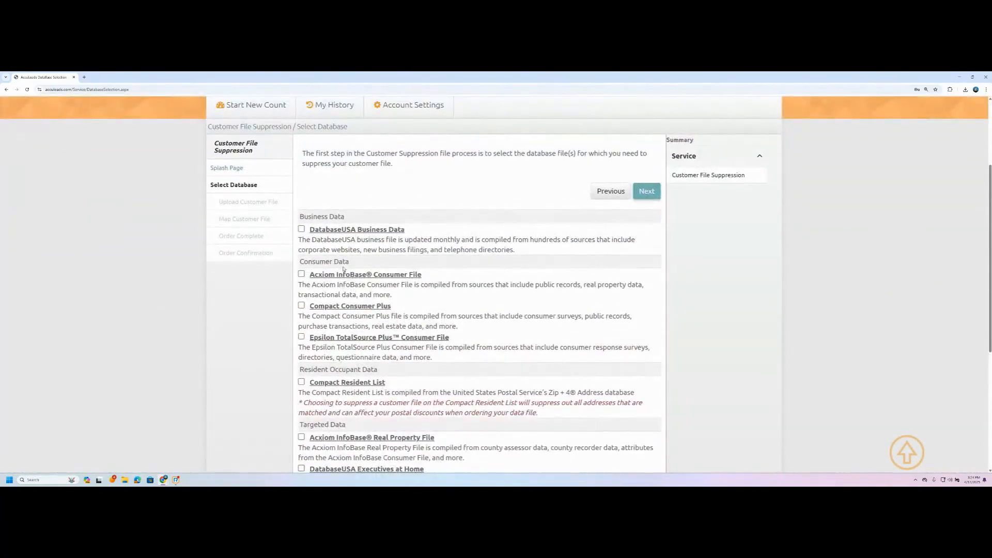
scroll(256, 332, "up", 1)
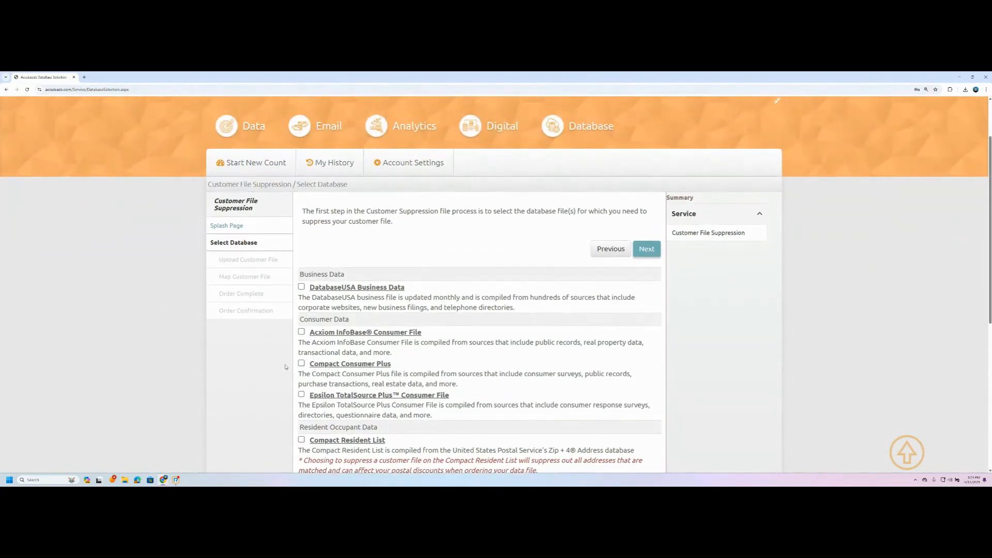
left_click(302, 363)
left_click(644, 247)
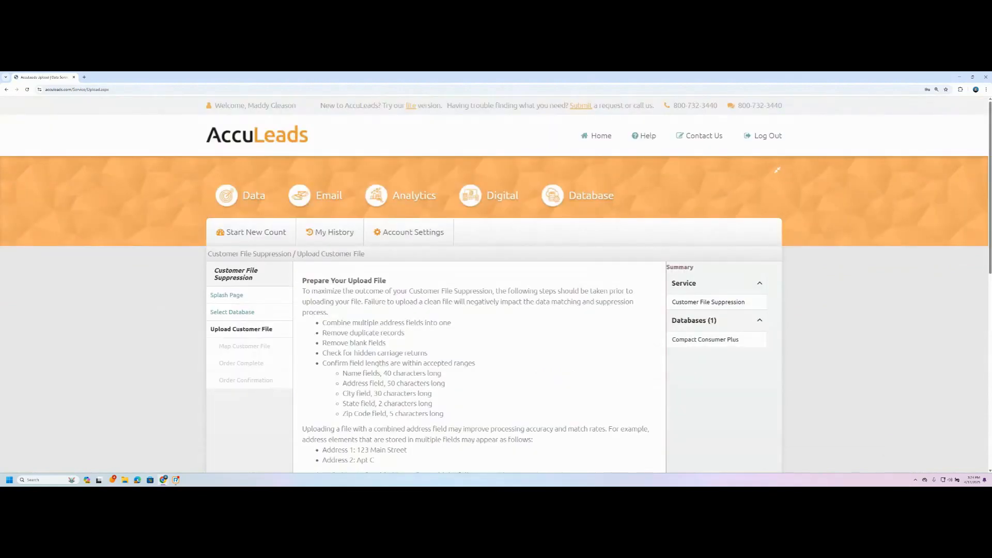
scroll(287, 349, "down", 3)
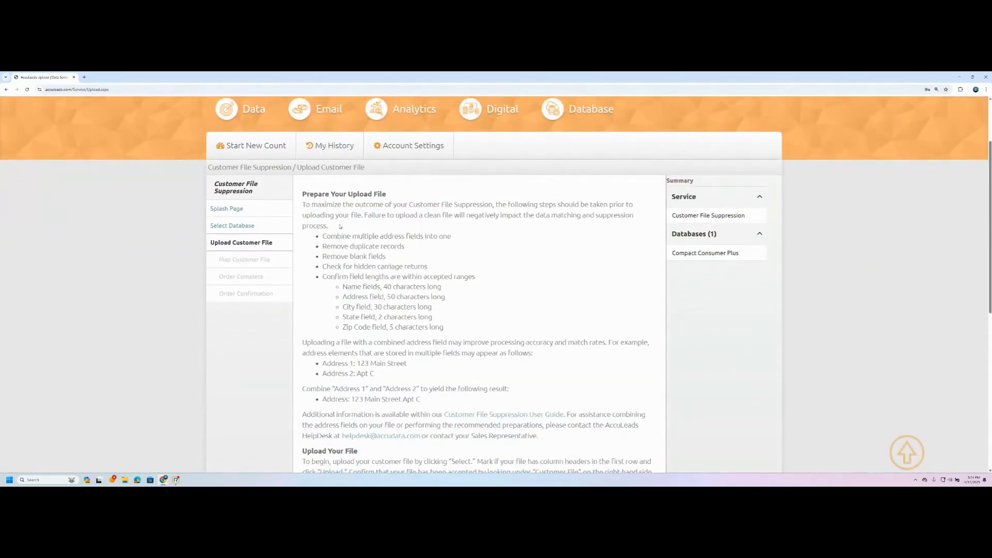
scroll(309, 197, "up", 2)
left_click_drag(344, 287, 376, 287)
left_click(360, 298)
scroll(458, 304, "down", 1)
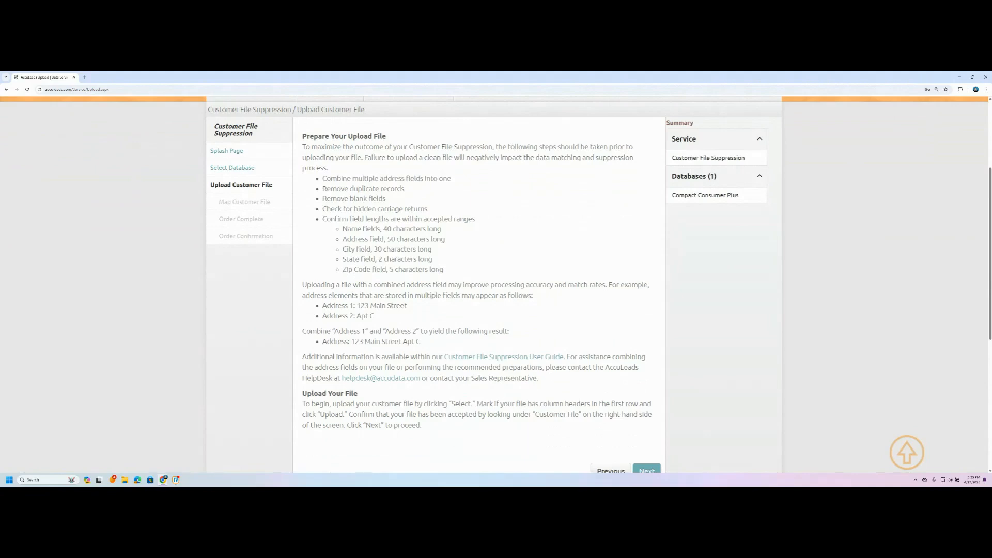
left_click_drag(383, 229, 448, 230)
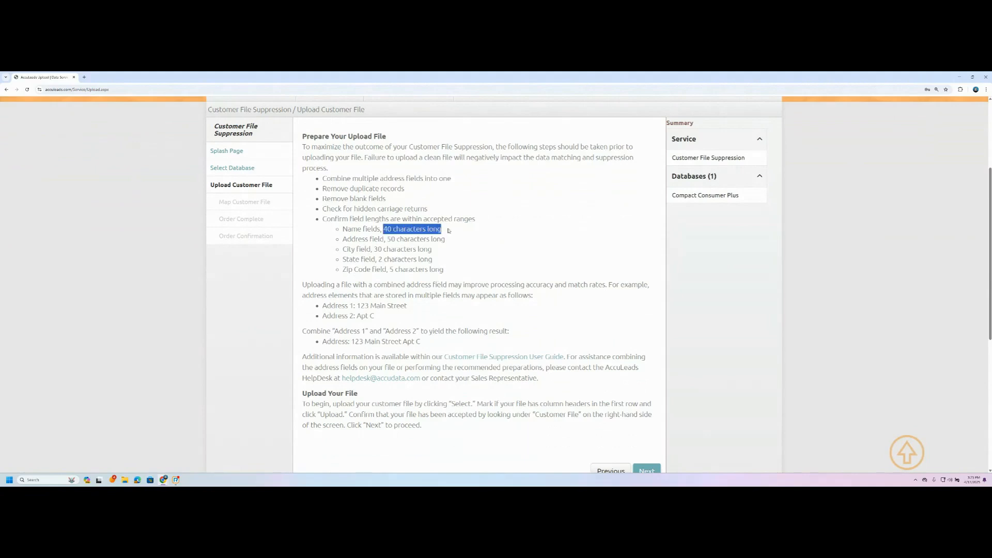
left_click(448, 231)
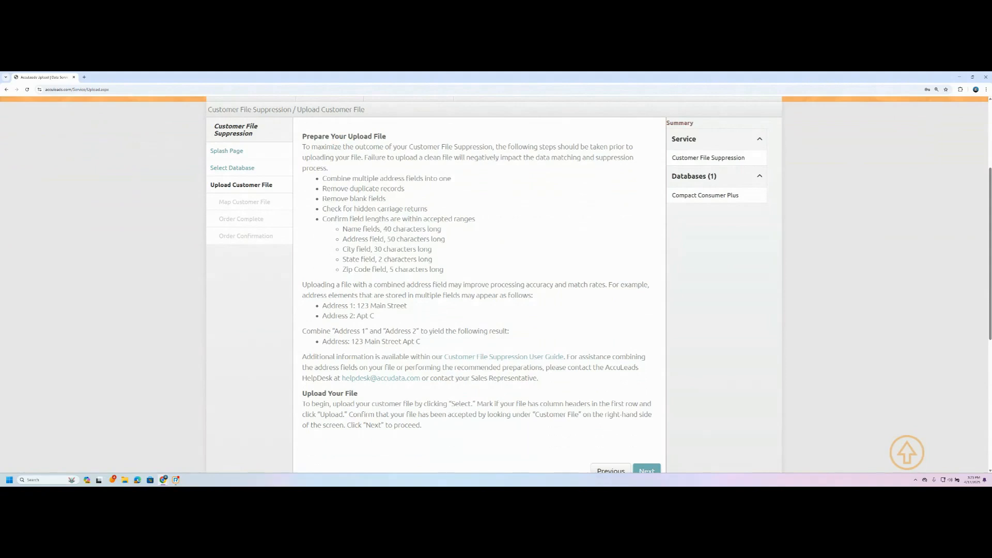
- Mark the first row as column headers and upload AccuLeads Academy File.xlsx from the AccuLeads Academy folder
scroll(312, 351, "down", 4)
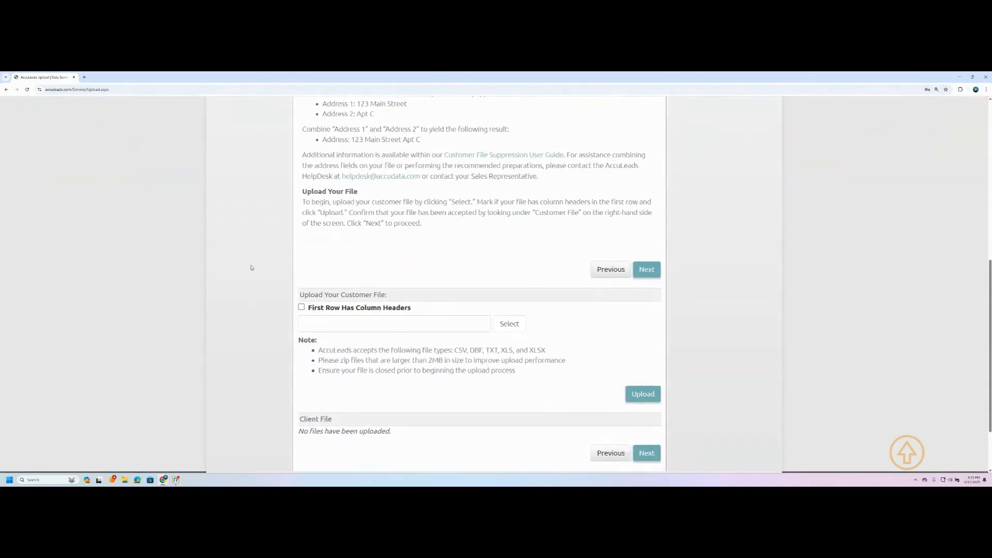
left_click(301, 308)
scroll(258, 344, "down", 1)
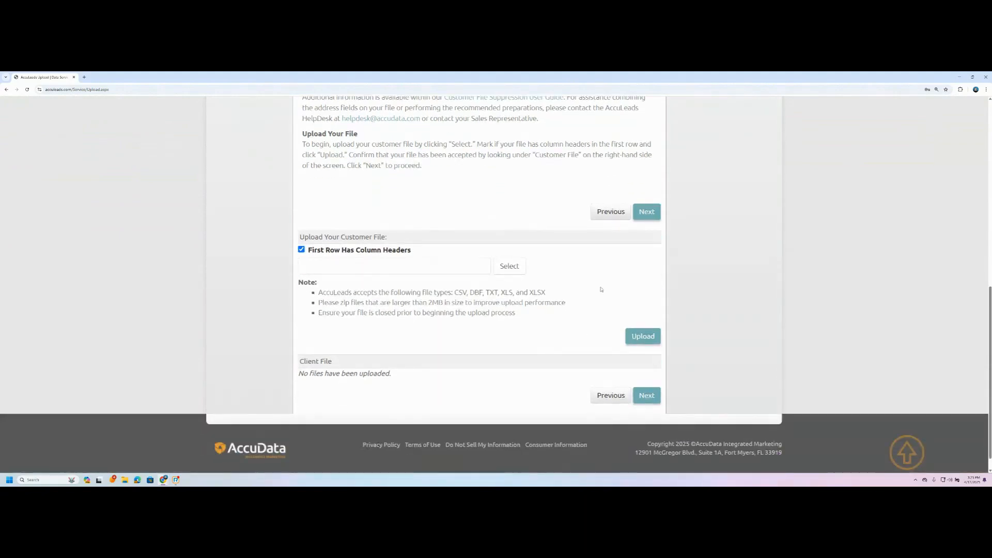
left_click(510, 267)
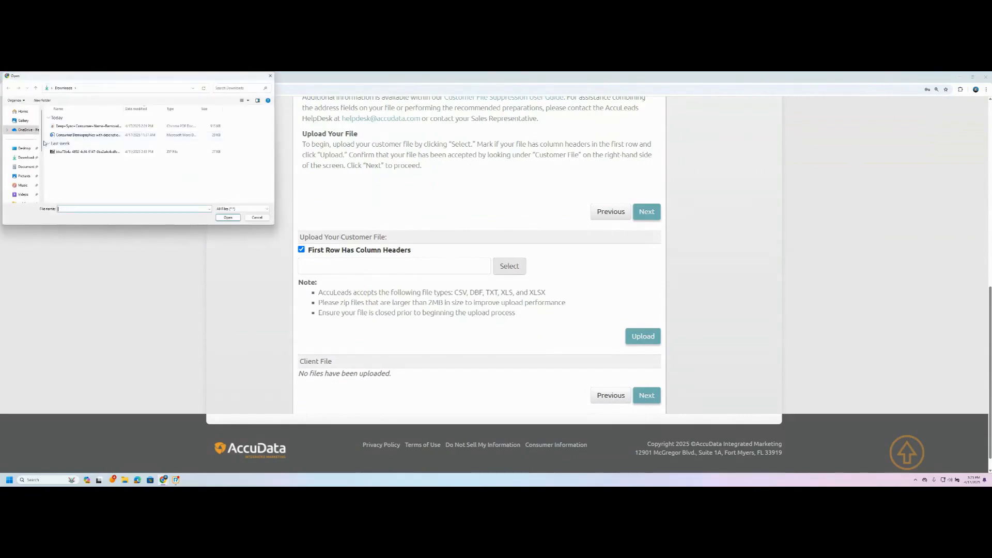
left_click(23, 158)
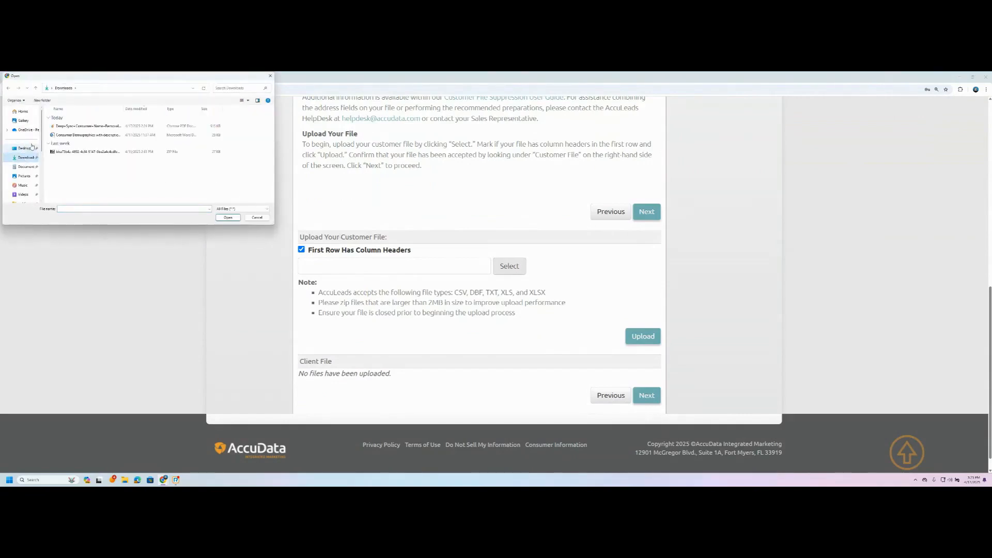
left_click(24, 148)
double_click(64, 124)
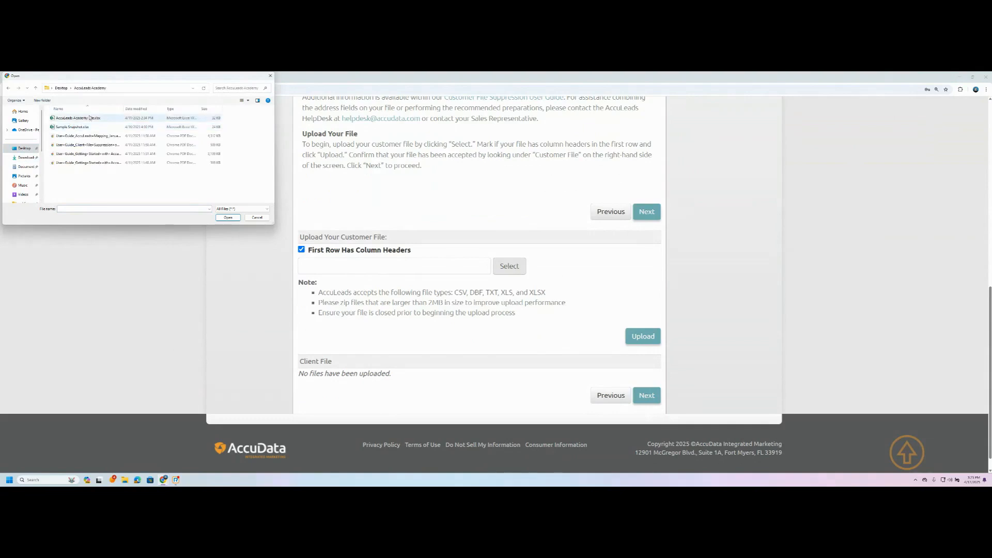
double_click(77, 118)
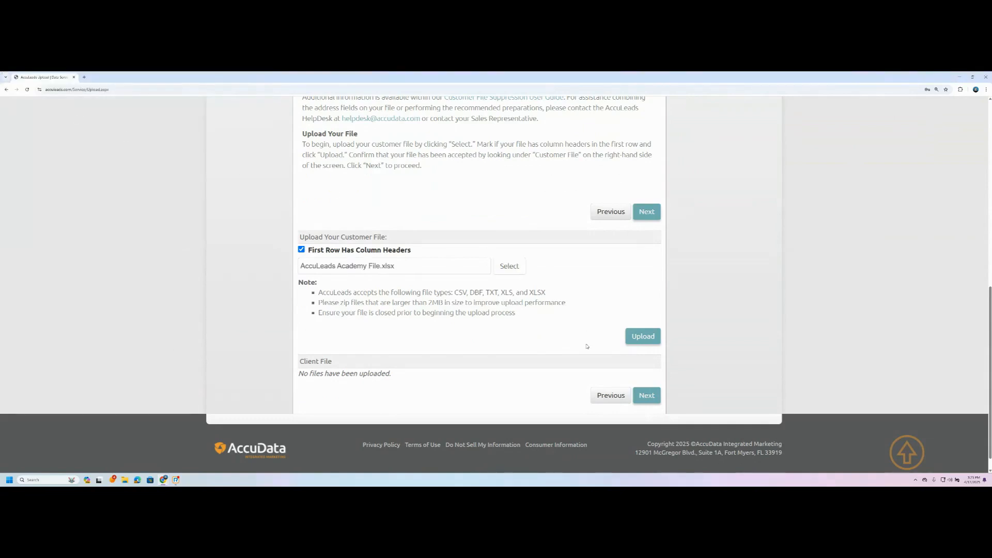
left_click(632, 342)
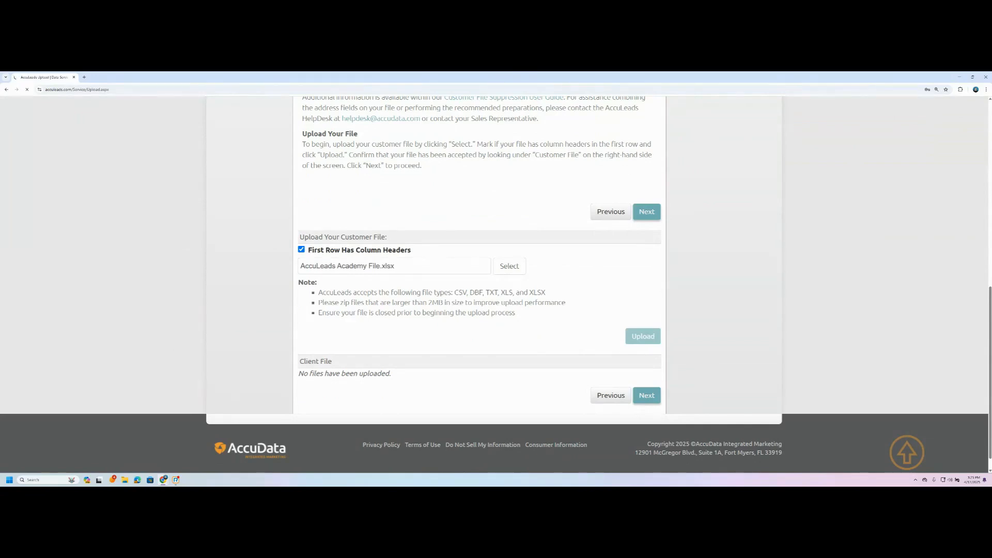
scroll(454, 305, "down", 1)
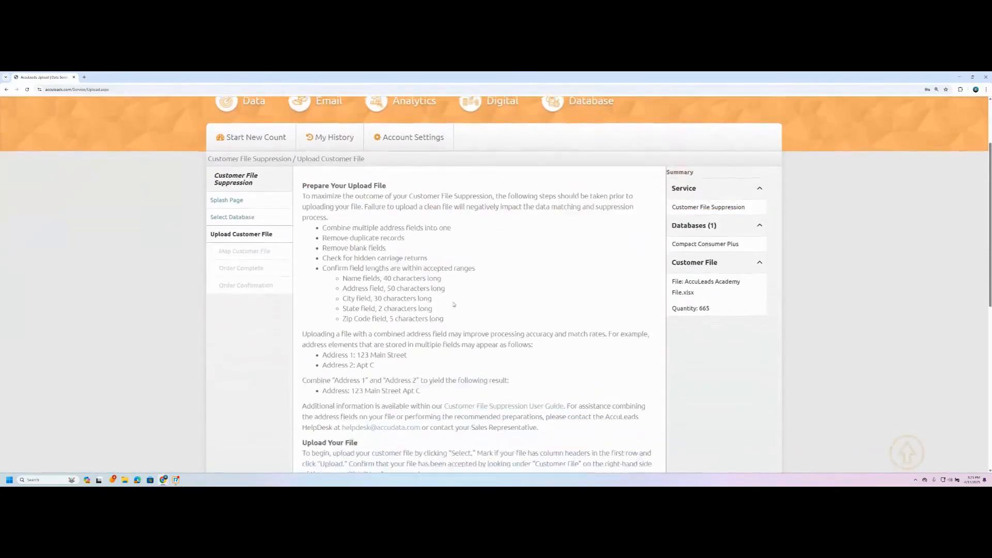
scroll(453, 304, "down", 5)
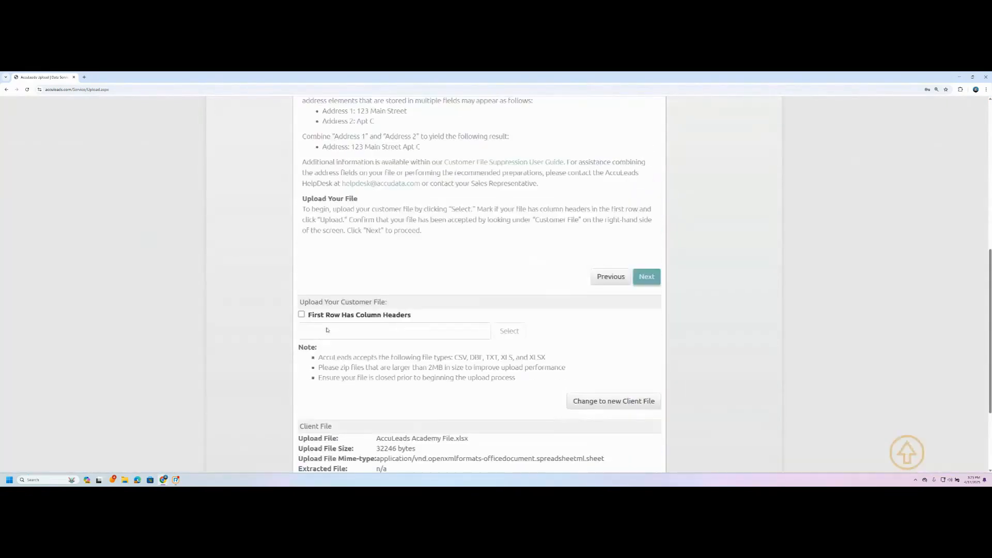
scroll(327, 329, "up", 5)
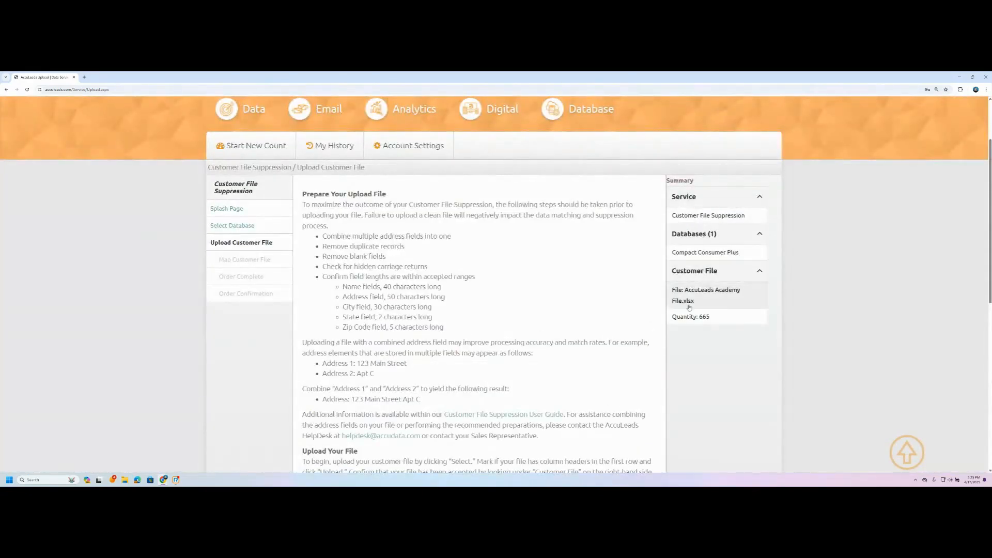
scroll(689, 307, "down", 1)
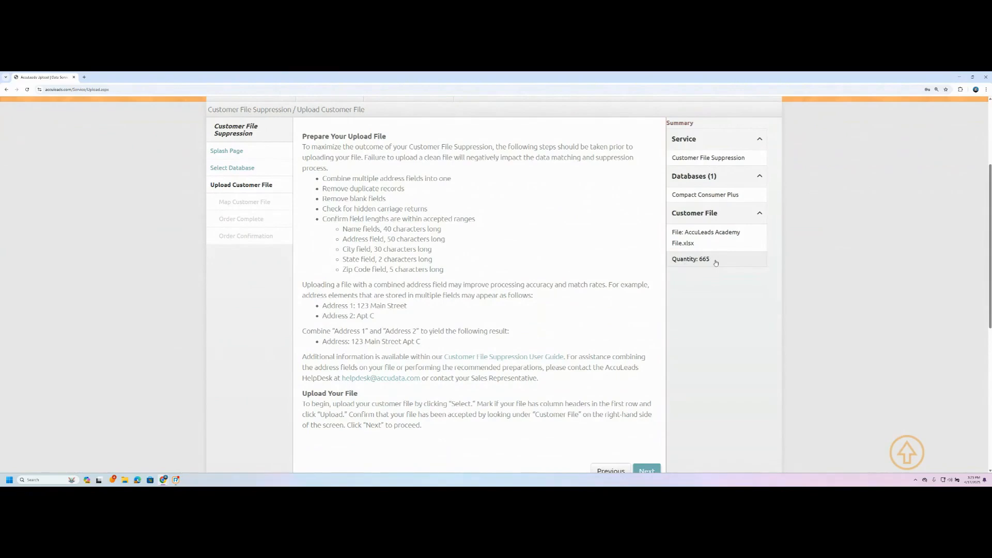
scroll(715, 262, "down", 3)
scroll(714, 260, "up", 3)
scroll(443, 281, "down", 1)
scroll(443, 280, "down", 1)
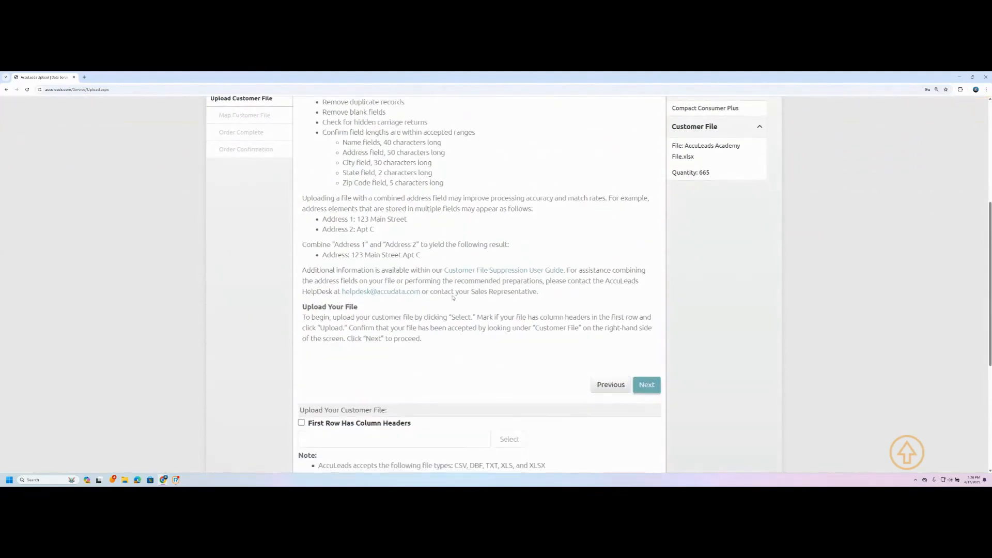
scroll(444, 282, "up", 3)
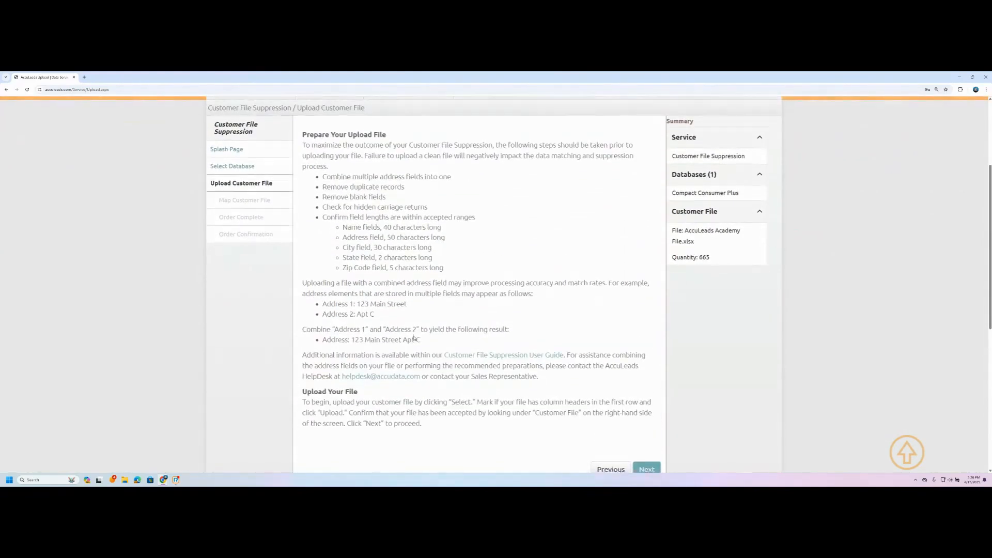
scroll(402, 333, "down", 5)
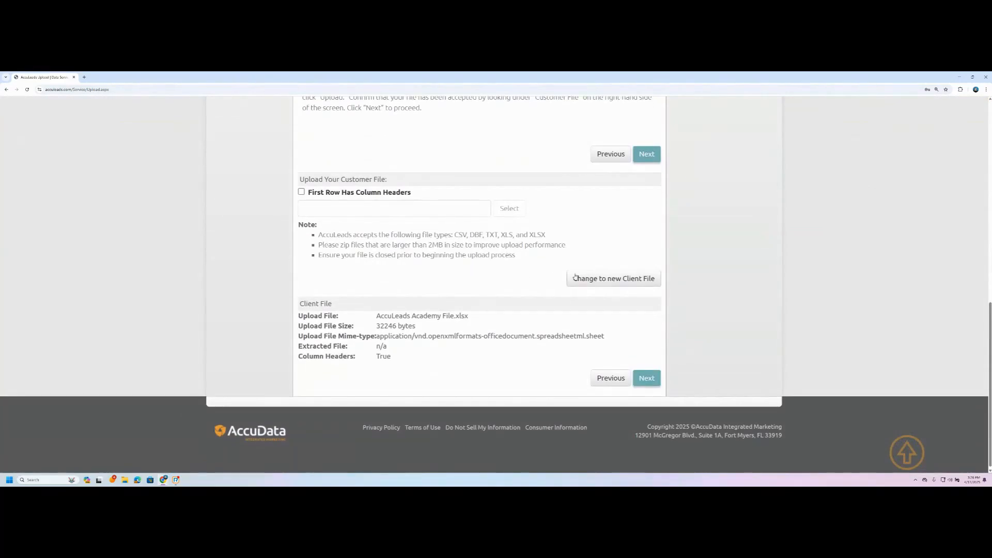
scroll(623, 262, "up", 1)
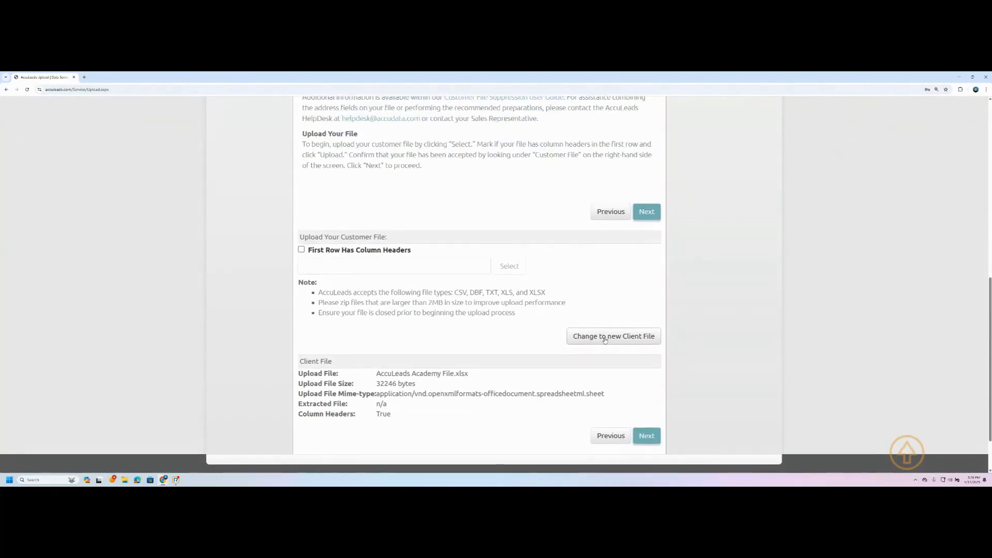
- Discard the current client file and re-upload AccuLeads Academy File.xlsx with first-row column headers
left_click(605, 337)
scroll(347, 300, "down", 5)
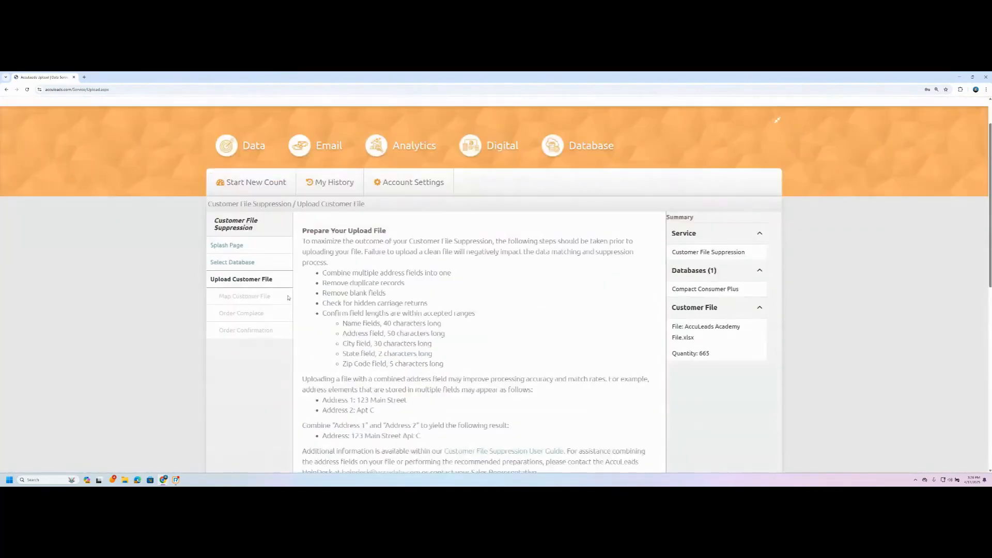
scroll(347, 300, "down", 4)
left_click(302, 249)
left_click(509, 265)
left_click(83, 119)
double_click(83, 118)
left_click(644, 336)
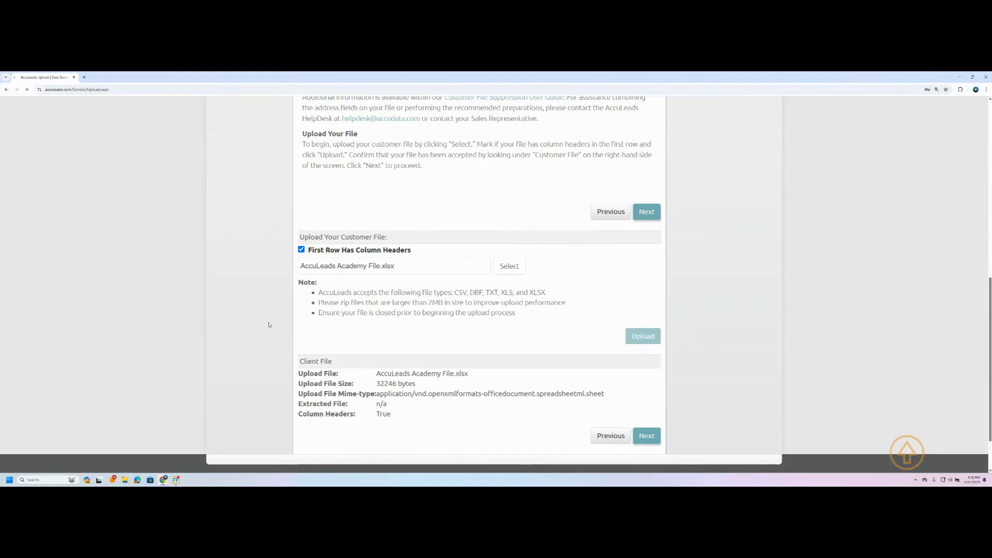
scroll(330, 328, "down", 10)
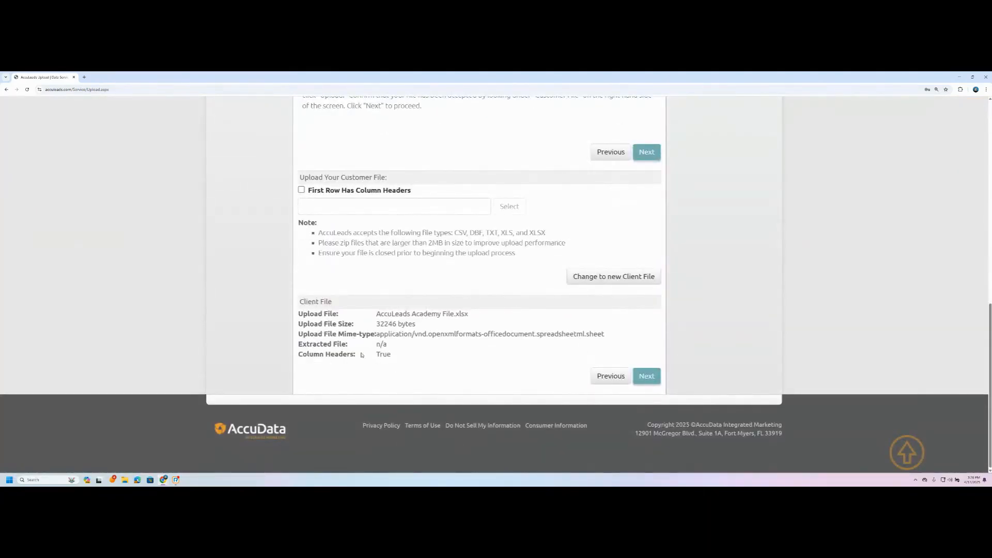
- Continue to the Map Customer File step and leave Full Name unmapped
left_click(647, 376)
scroll(386, 292, "down", 3)
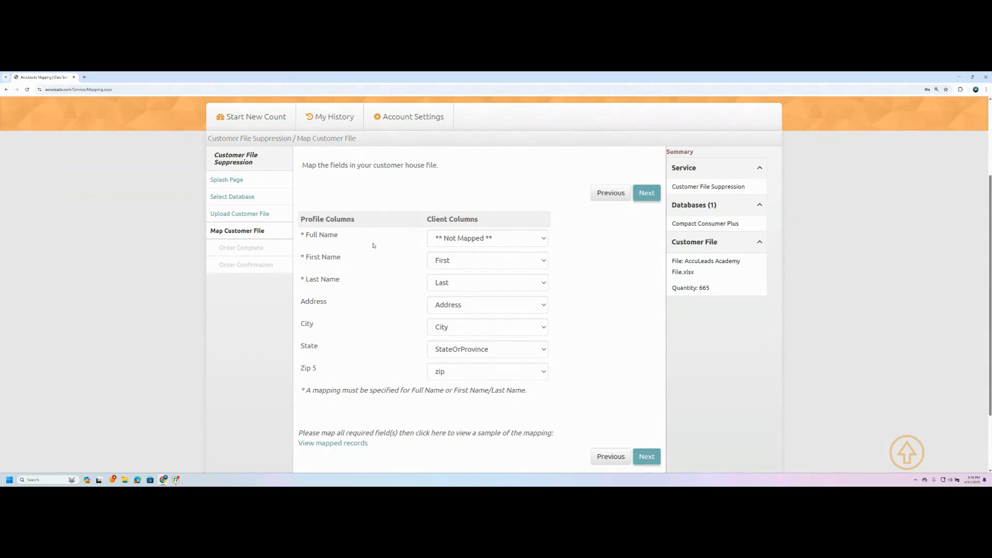
left_click(457, 239)
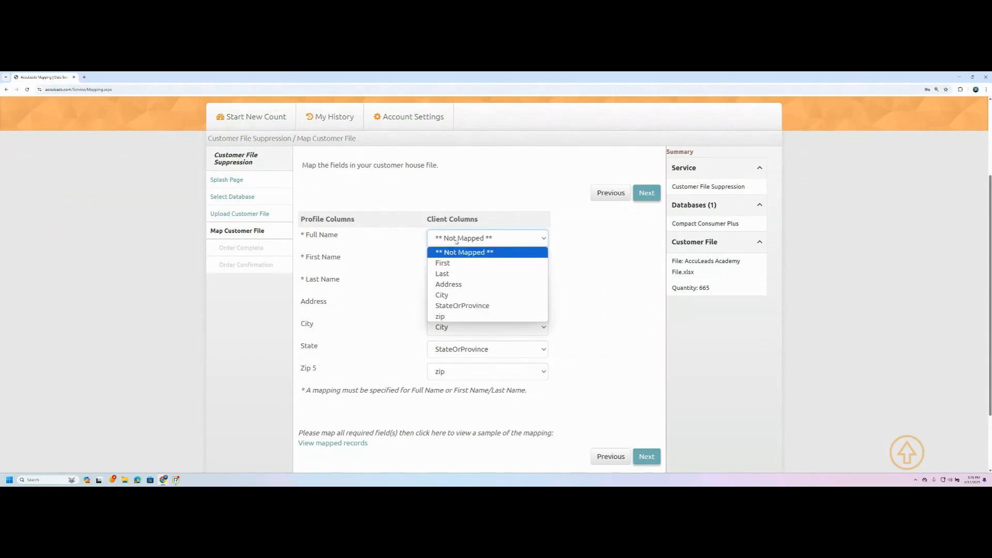
left_click(443, 239)
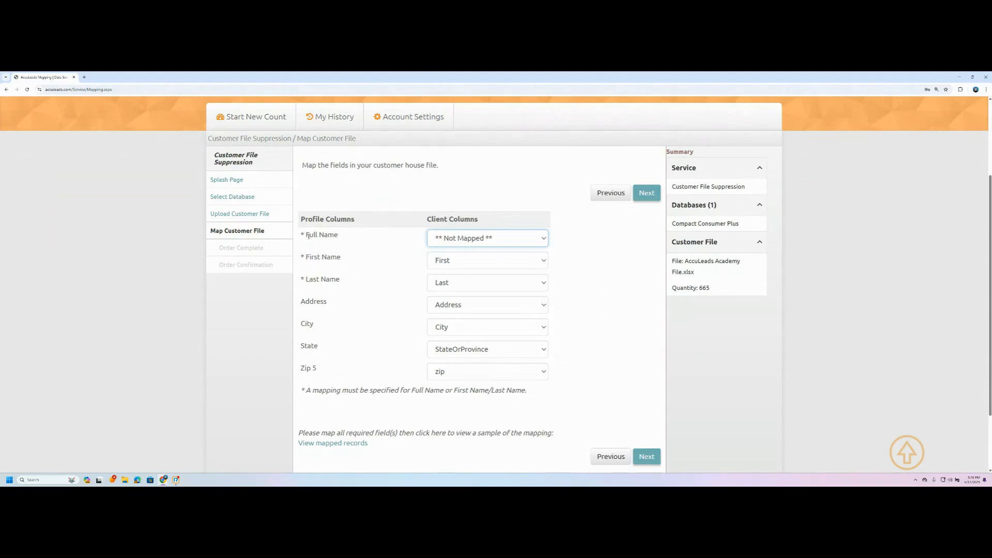
left_click(465, 238)
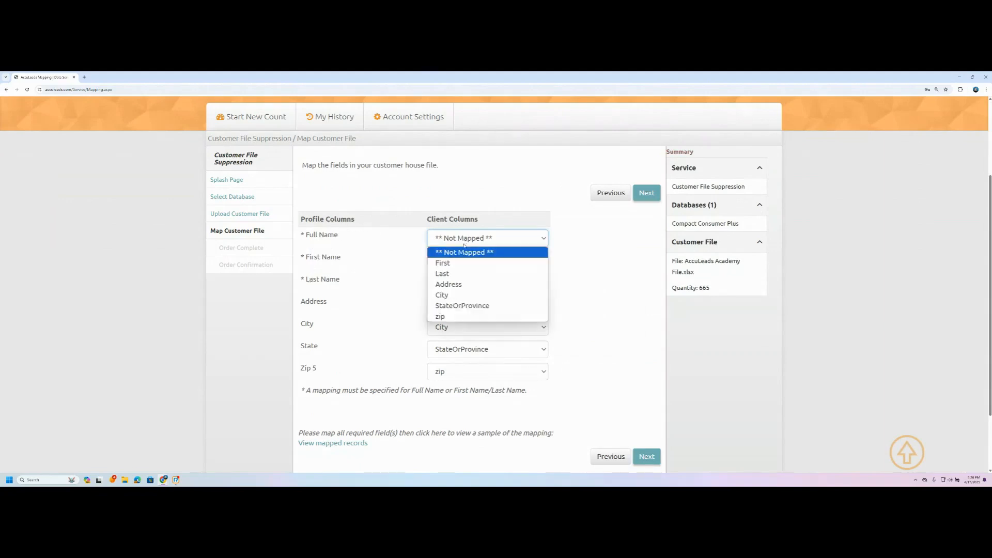
left_click(456, 255)
- Map First Name to First, Last Name to Last, and keep Address mapped to Address
left_click(451, 261)
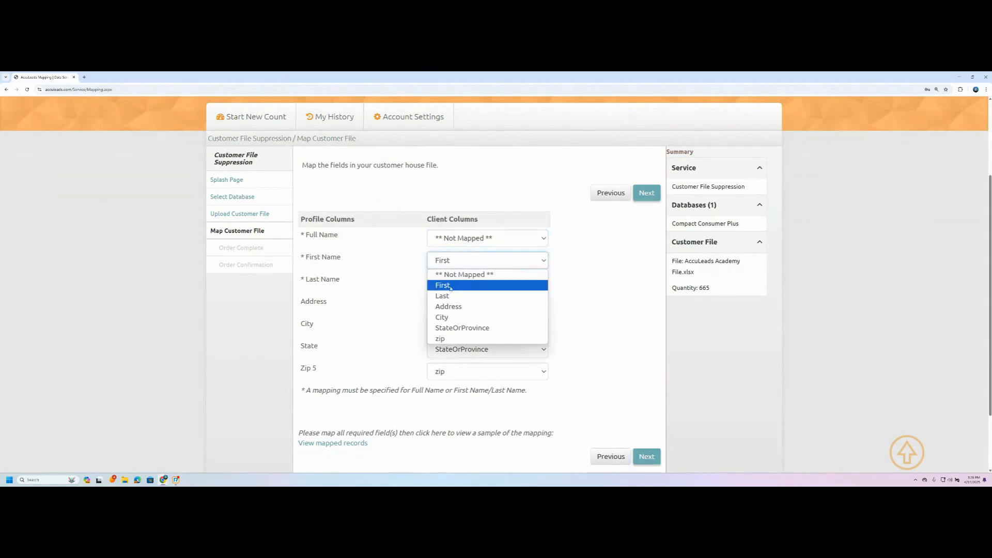
left_click(451, 288)
left_click(465, 279)
left_click(445, 317)
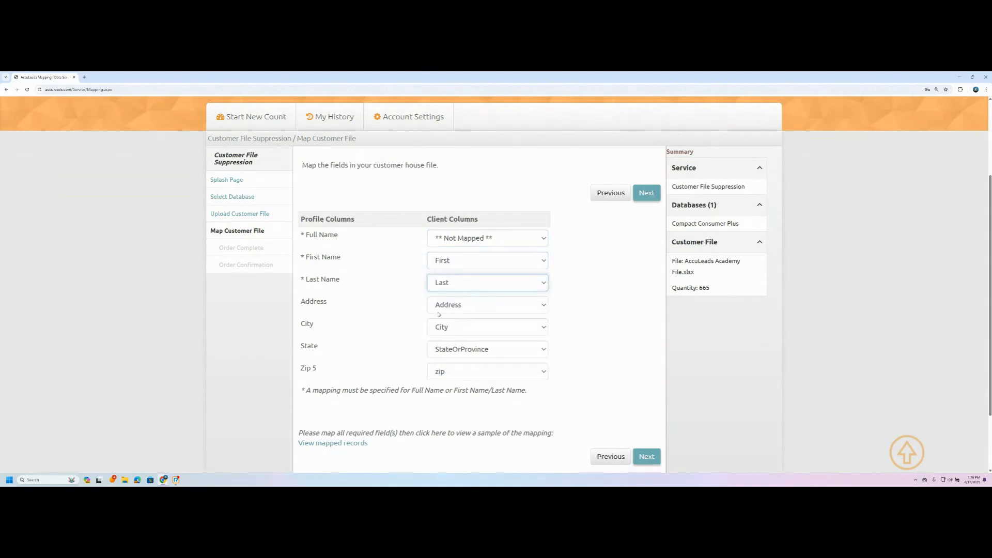
scroll(390, 299, "down", 1)
left_click(455, 250)
left_click(455, 289)
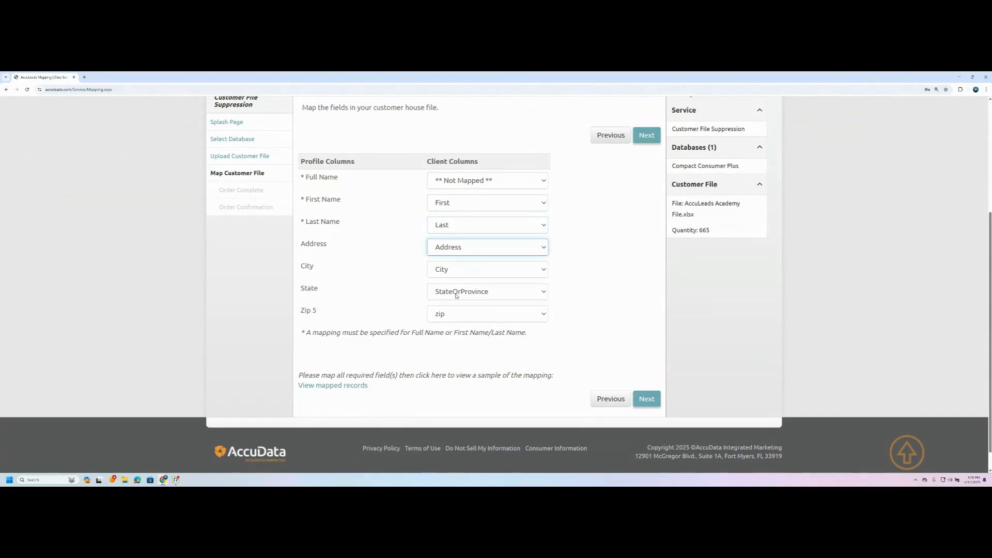
scroll(360, 315, "up", 3)
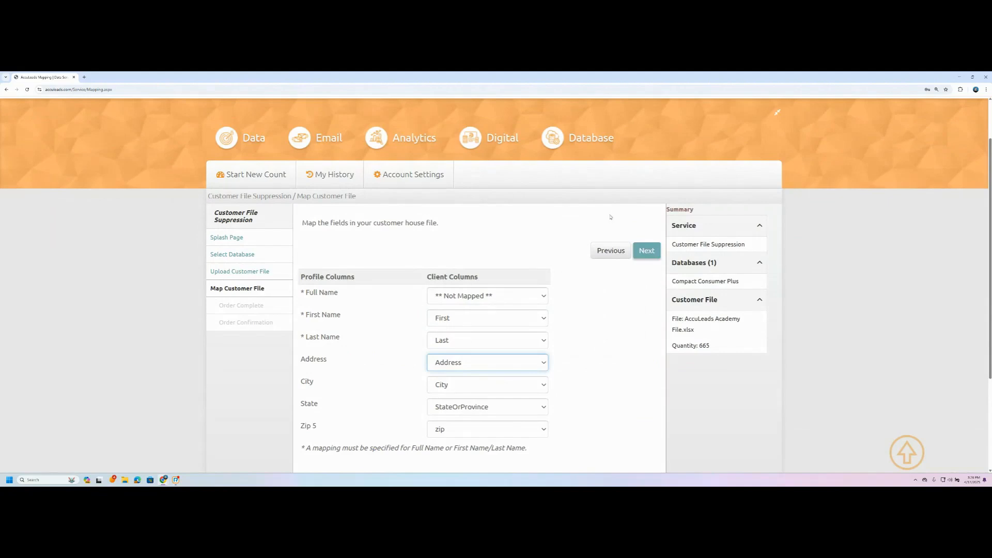
- Continue to the order page and enter AccuLeadsAcademy as the Client PO
left_click(638, 254)
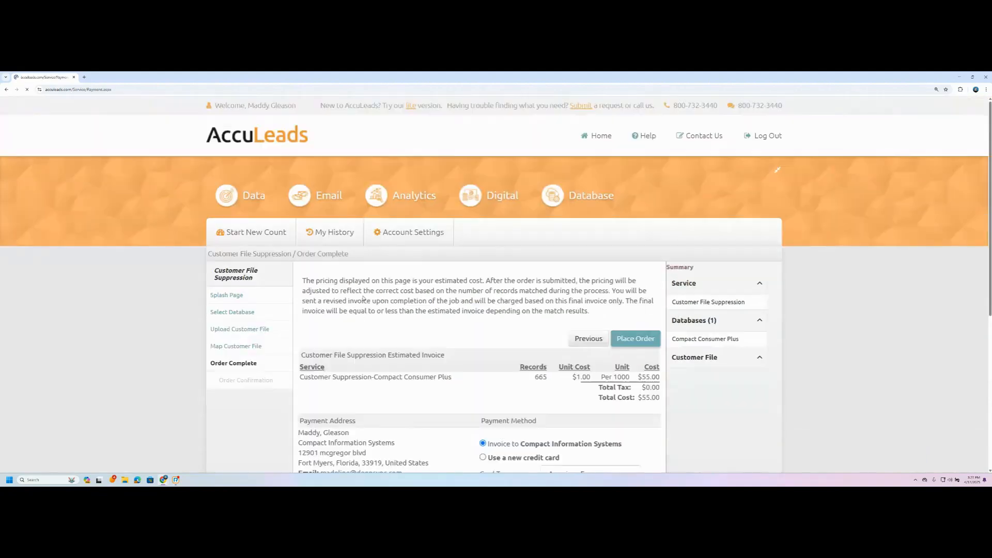
scroll(363, 305, "down", 2)
scroll(363, 298, "down", 1)
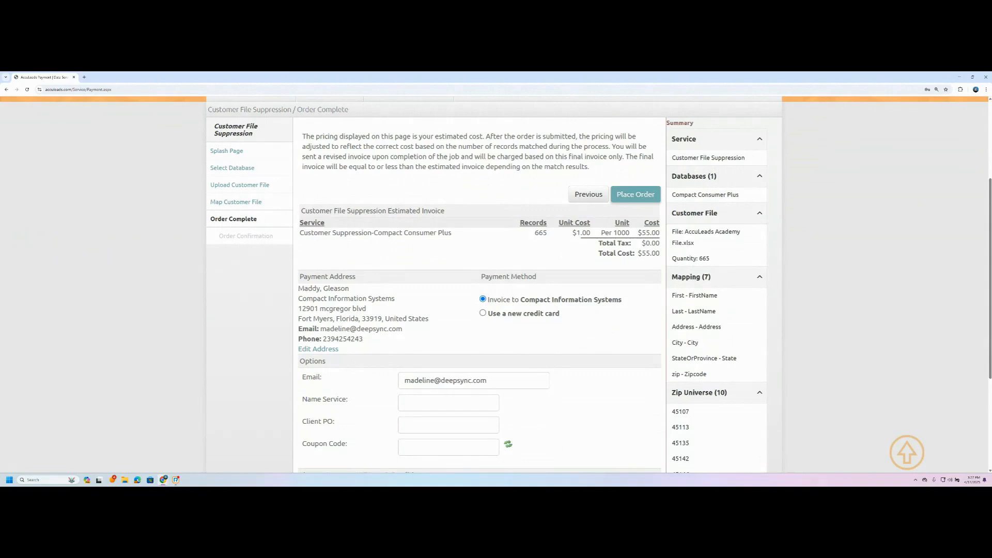
scroll(457, 309, "down", 2)
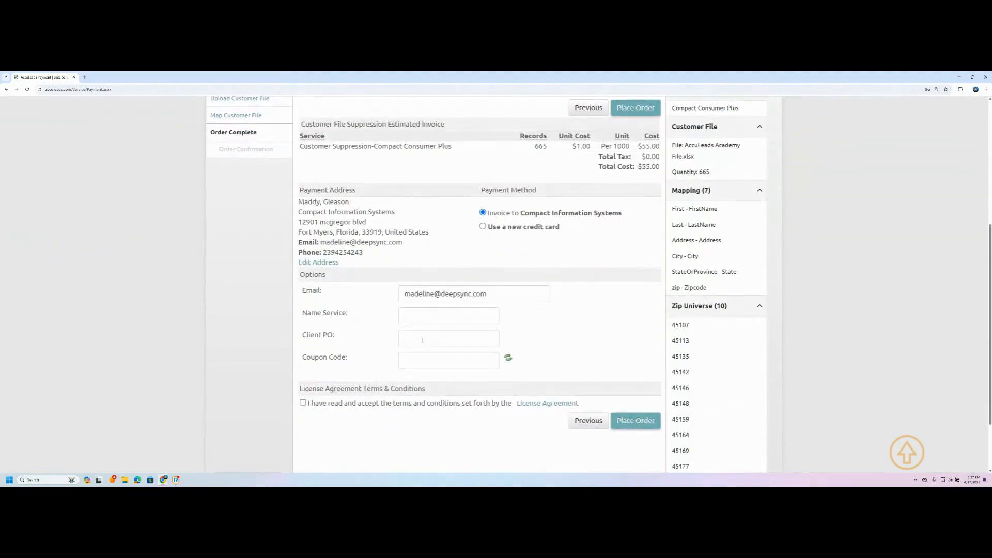
left_click(422, 339)
left_click(358, 340)
left_click(424, 337)
type("AccuL")
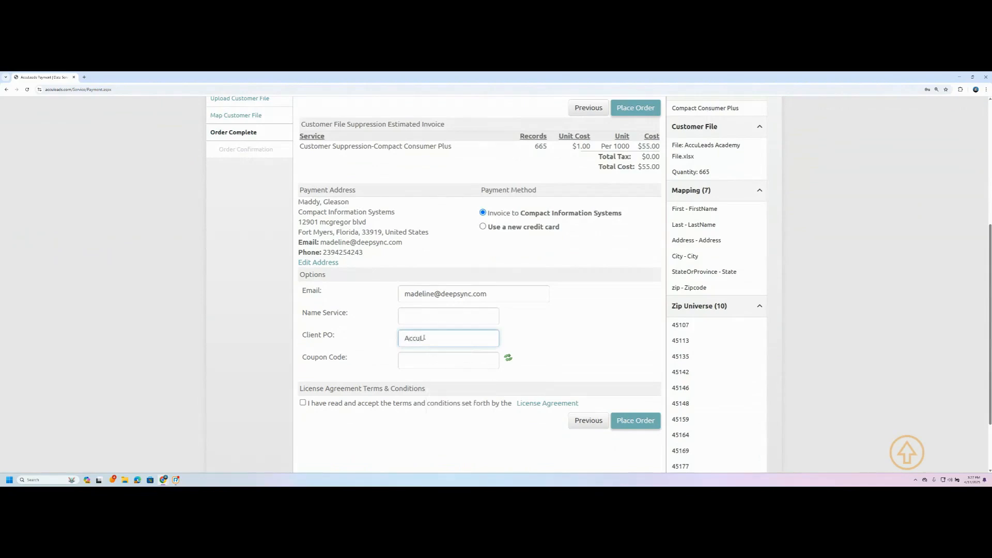
type("eadsAcademy")
- Accept the license agreement terms and place the suppression order
left_click(303, 403)
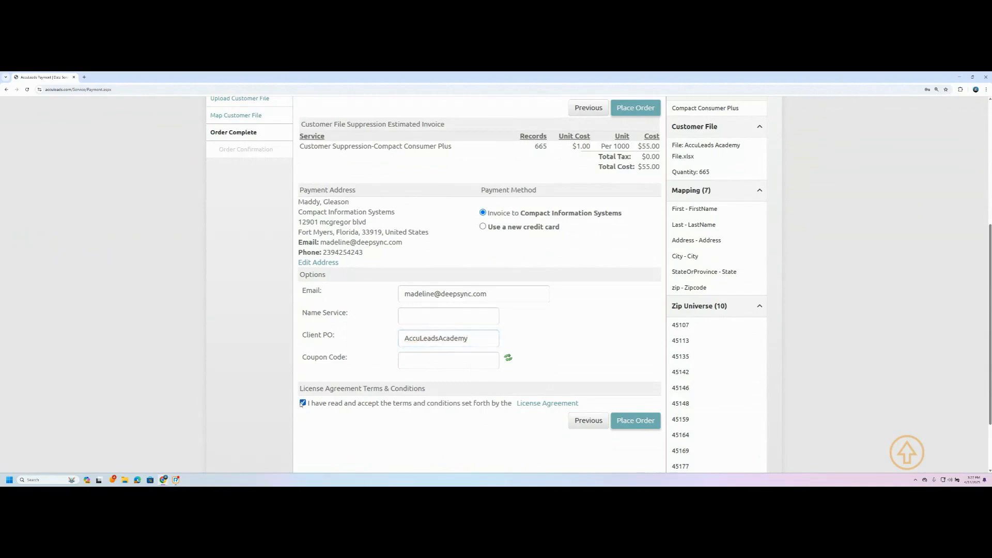
left_click(649, 421)
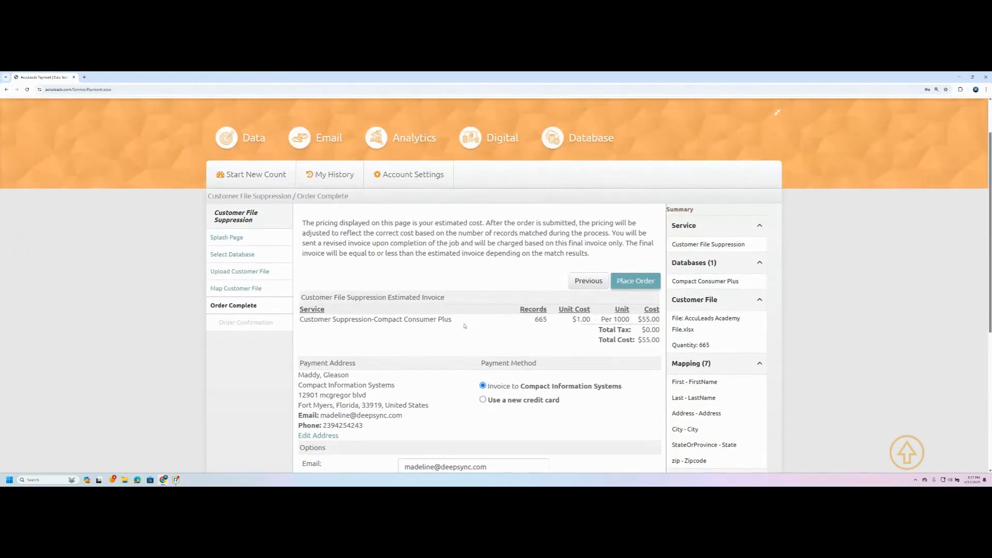
scroll(464, 326, "down", 4)
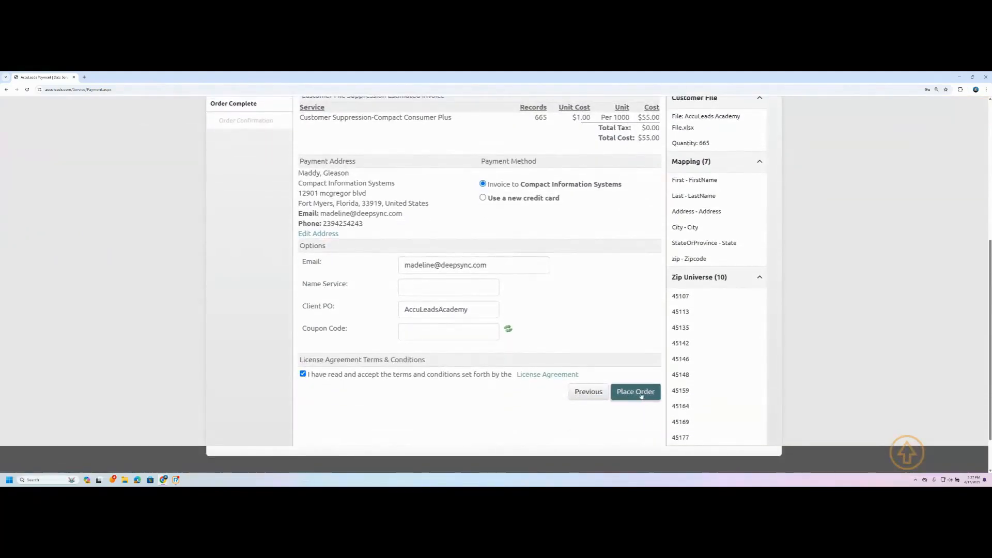
- Confirm the order and go to My Analytics/Services to see the job listed as Processing
left_click(626, 393)
scroll(372, 434, "down", 1)
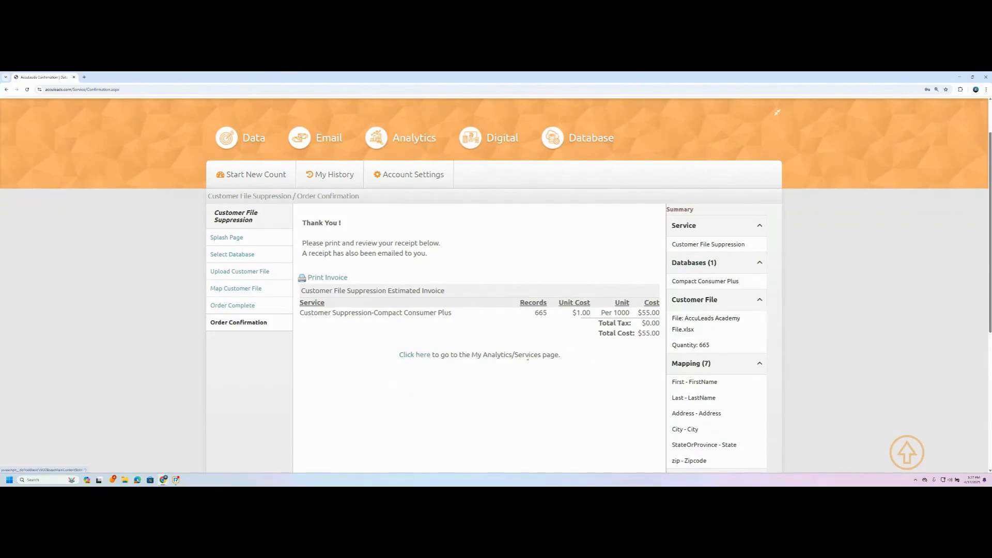
mouse_move(321, 181)
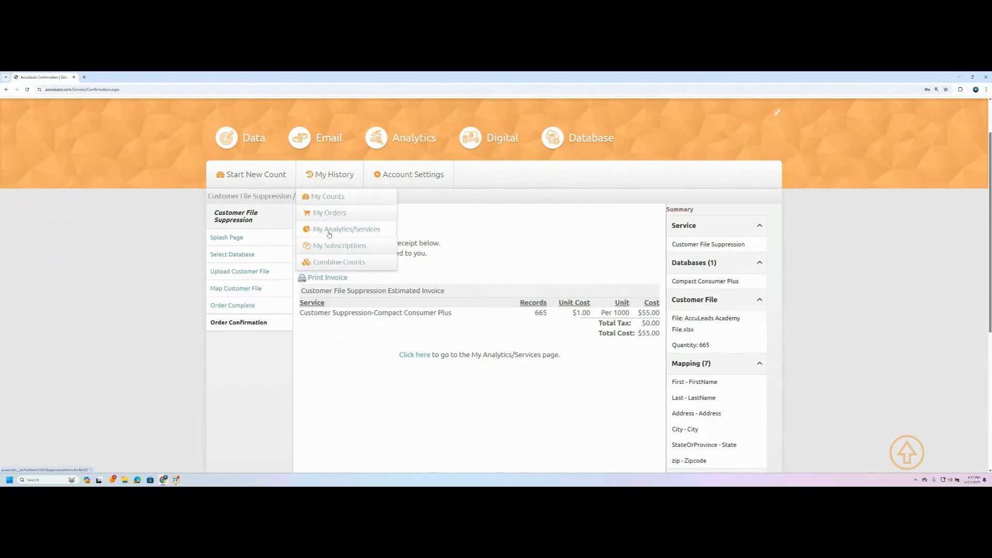
left_click(422, 356)
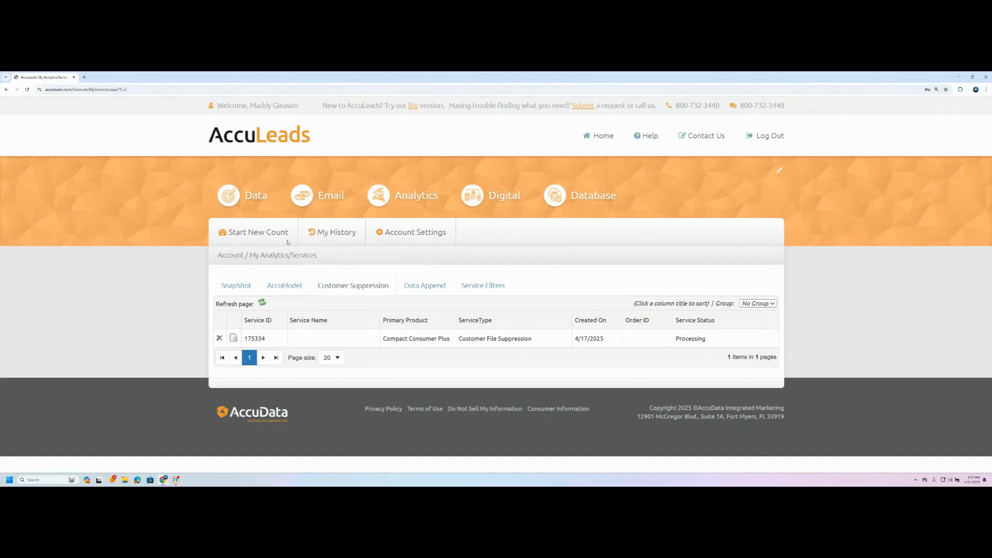
- Open the Customer Suppression services list and view the suppression job's details
left_click(326, 233)
mouse_move(337, 246)
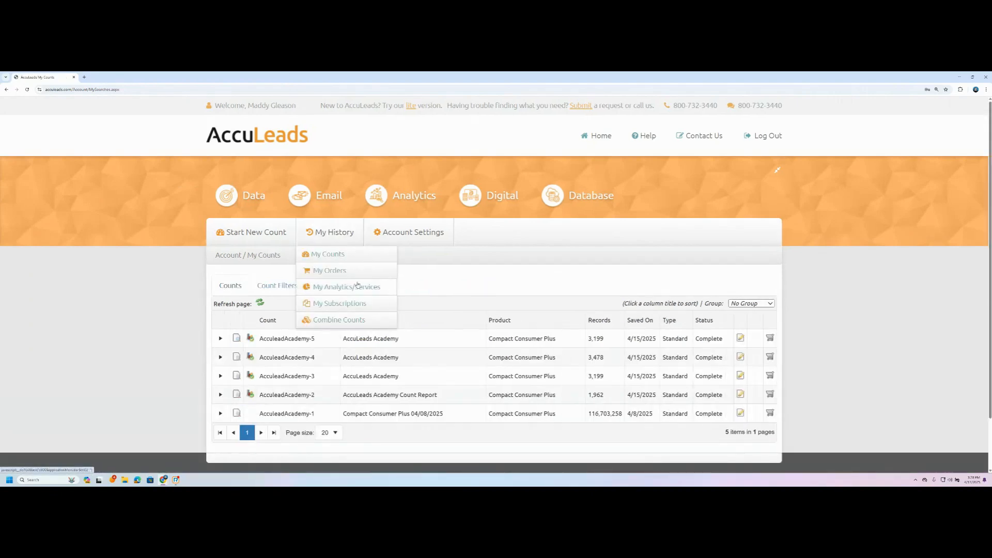
left_click(356, 286)
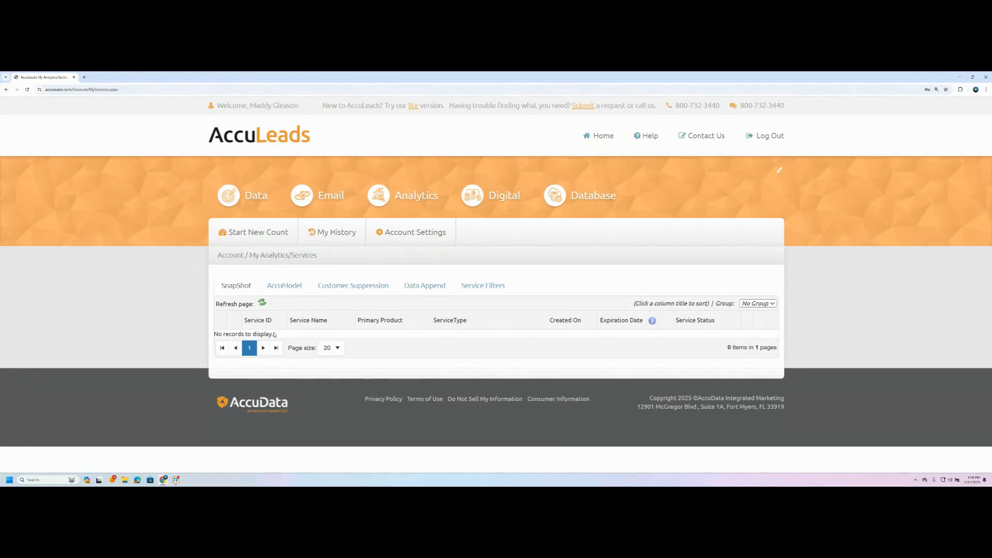
left_click_drag(274, 335, 210, 335)
left_click(176, 320)
left_click(339, 290)
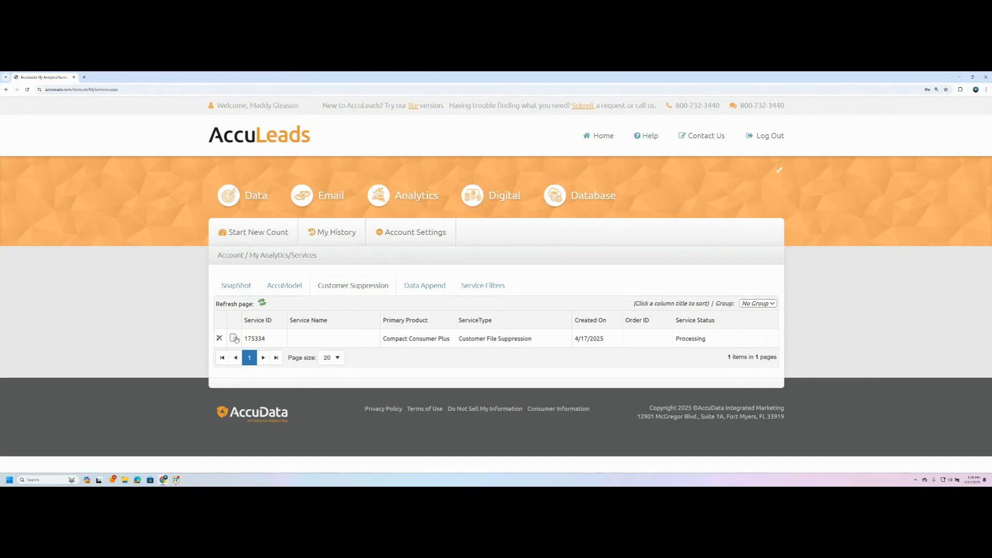
left_click(233, 338)
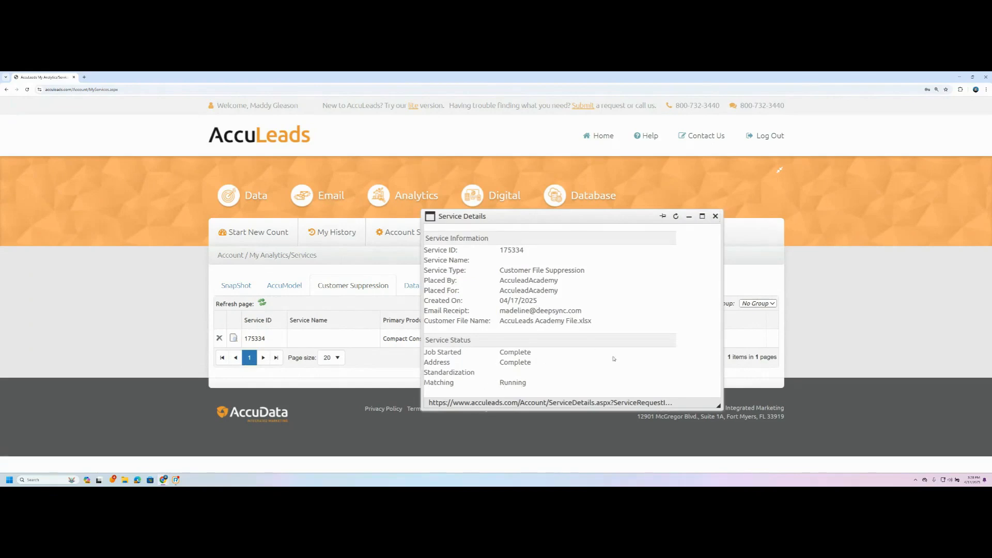
- Close the details, refresh until the job shows Complete, and select its Order ID
left_click(716, 217)
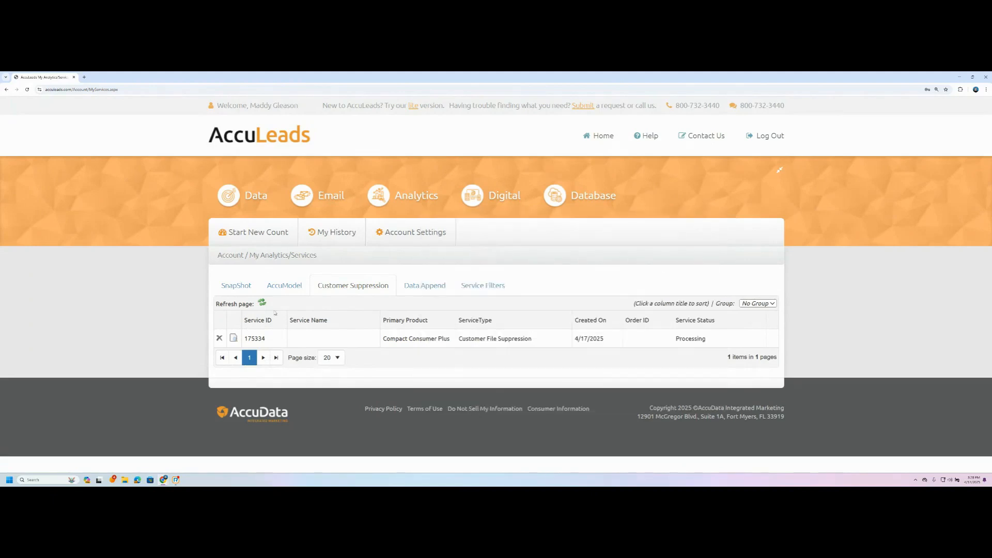
left_click(262, 303)
left_click(264, 304)
left_click(260, 304)
left_click_drag(663, 340, 625, 339)
- Copy the job's Order ID and open AcculeadAcademy-5's Suppress Order page from My Counts
right_click(632, 342)
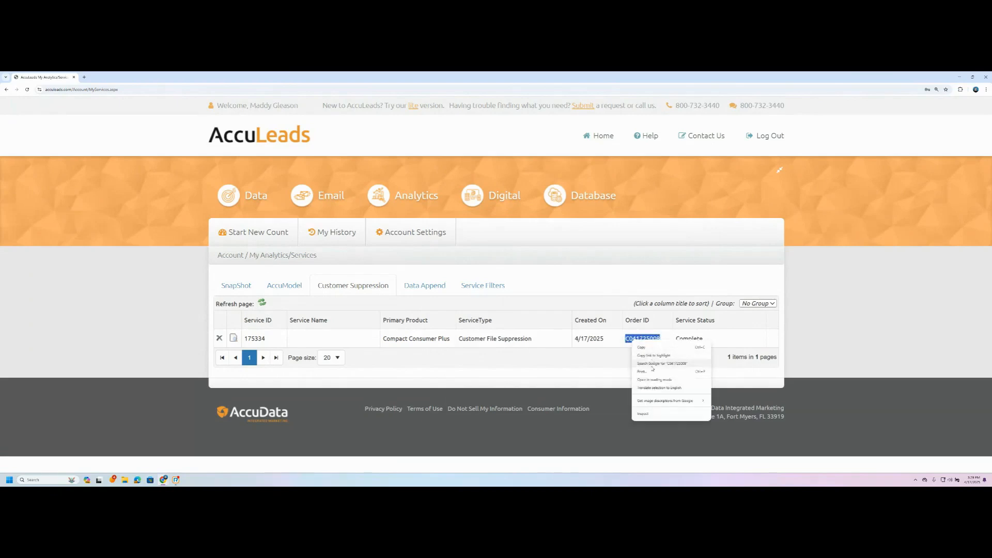
left_click(650, 348)
mouse_move(332, 239)
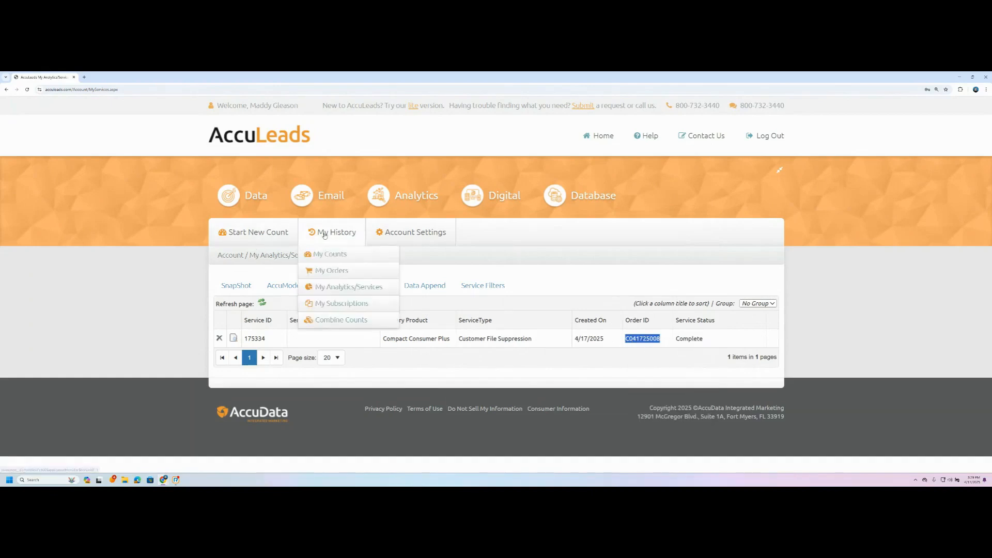
left_click(341, 259)
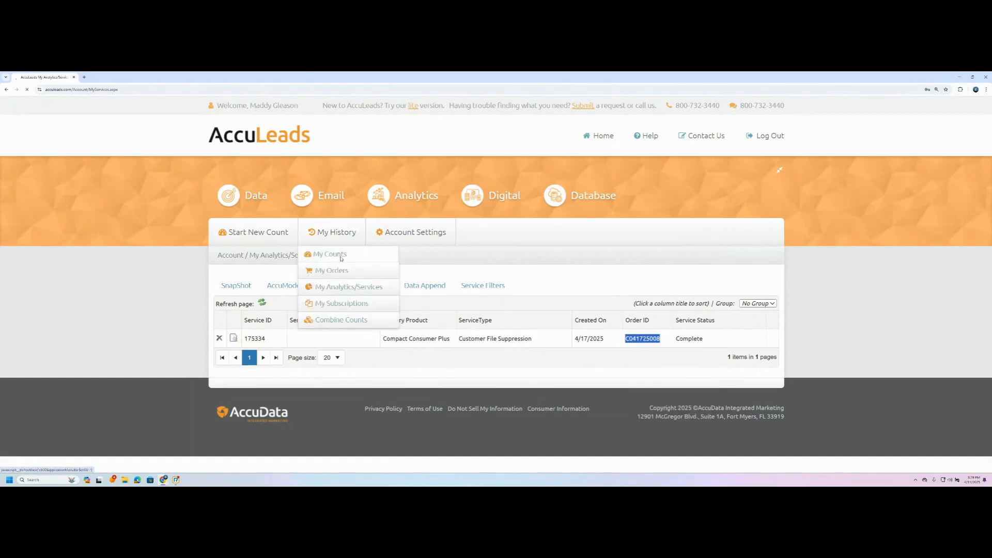
scroll(757, 279, "down", 1)
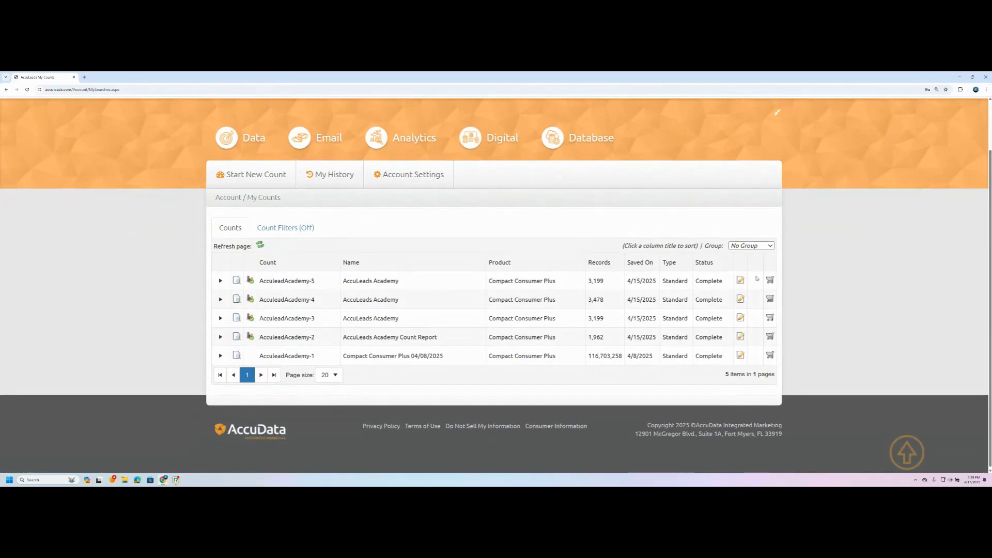
left_click(739, 281)
scroll(280, 182, "down", 2)
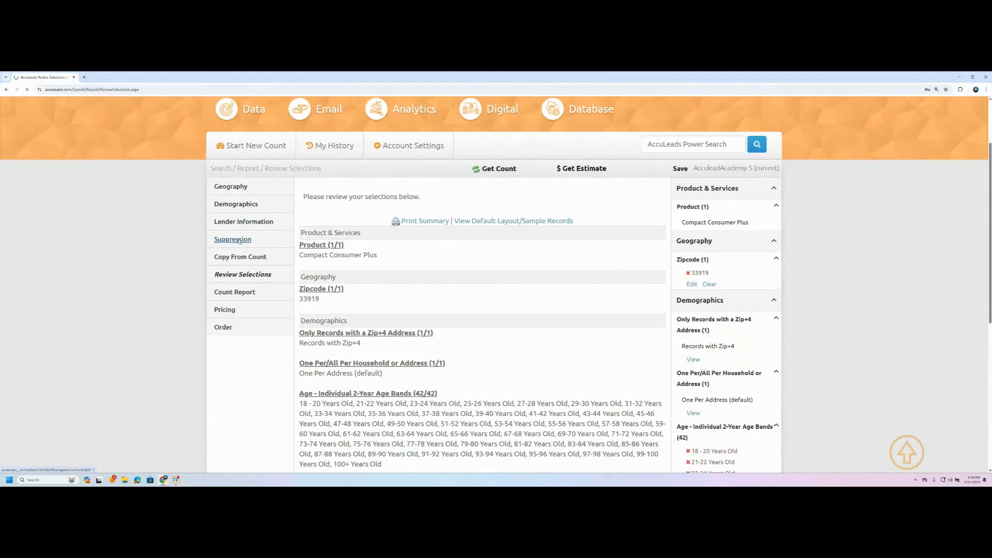
left_click(239, 241)
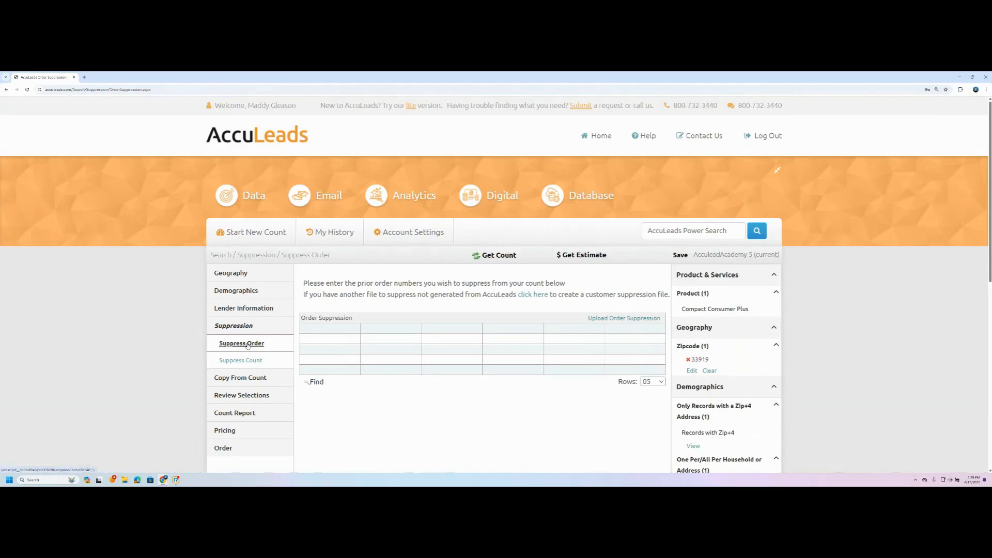
- Paste the copied order ID into the suppression grid, then clear the grid
scroll(319, 308, "down", 2)
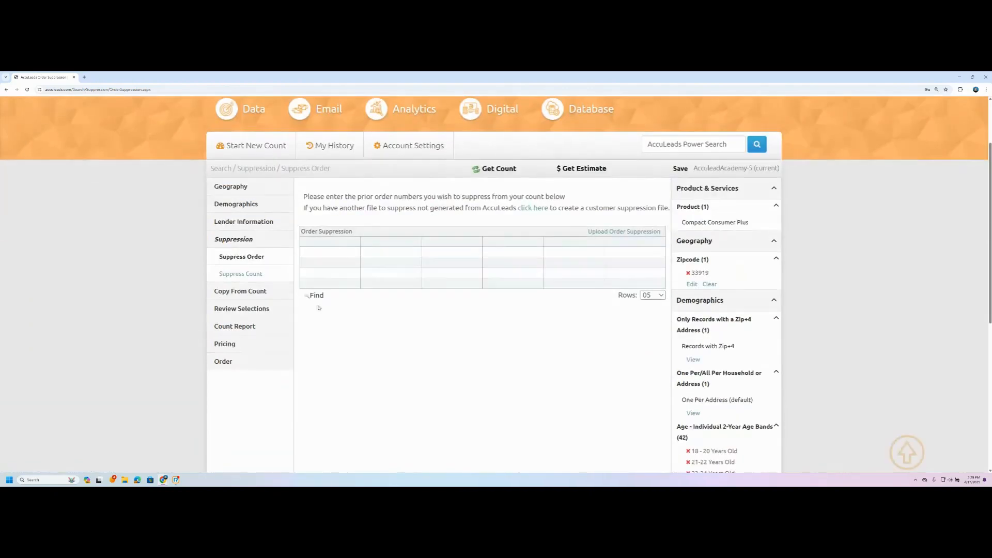
left_click(325, 242)
key("ctrl+v")
left_click(391, 242)
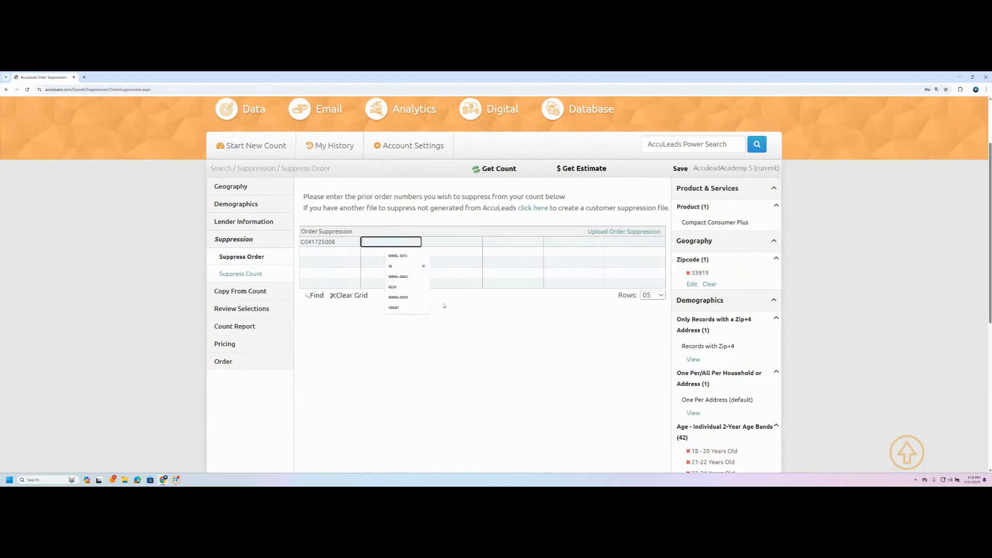
left_click(349, 295)
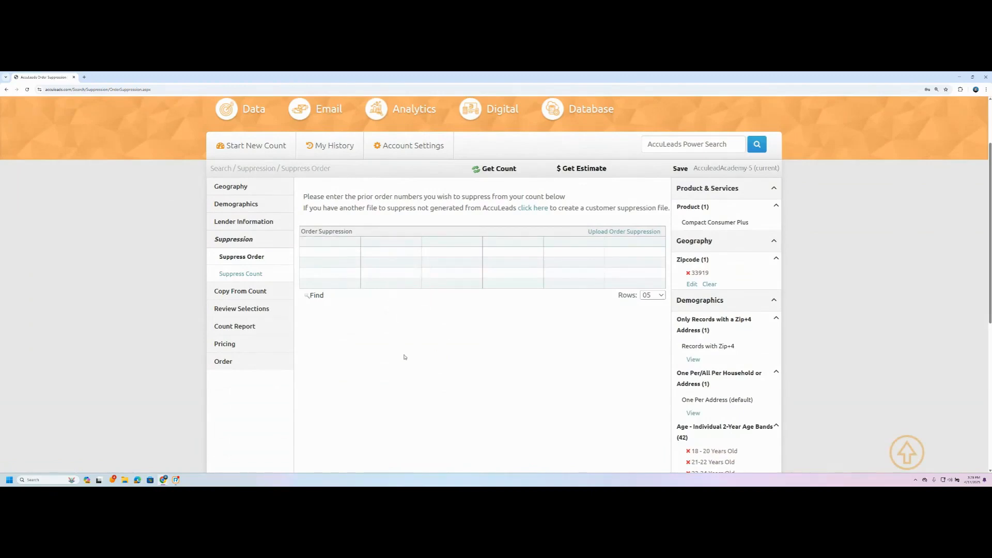
- Look up completed order C041725008 and add it to the count's Suppress Order grid
left_click(317, 296)
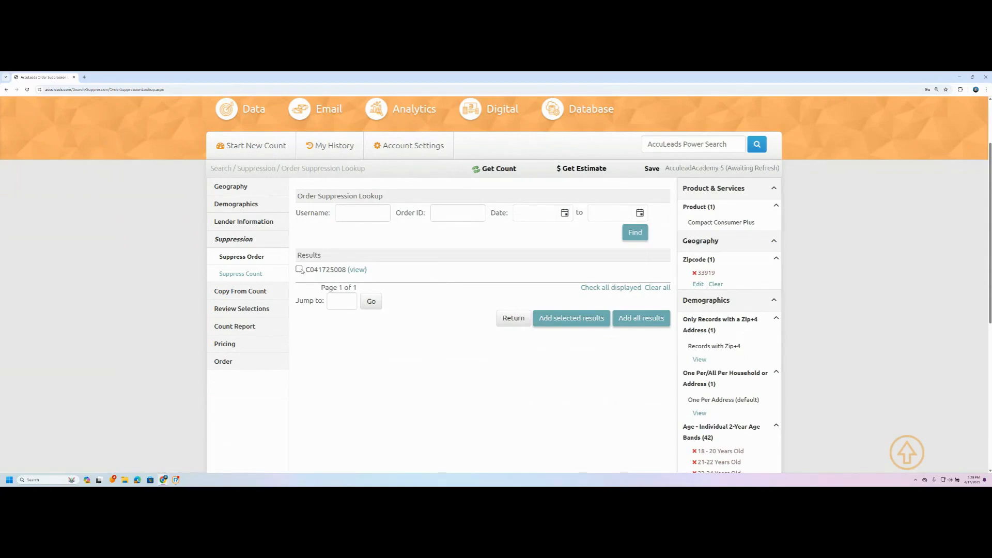
left_click(299, 269)
left_click(560, 319)
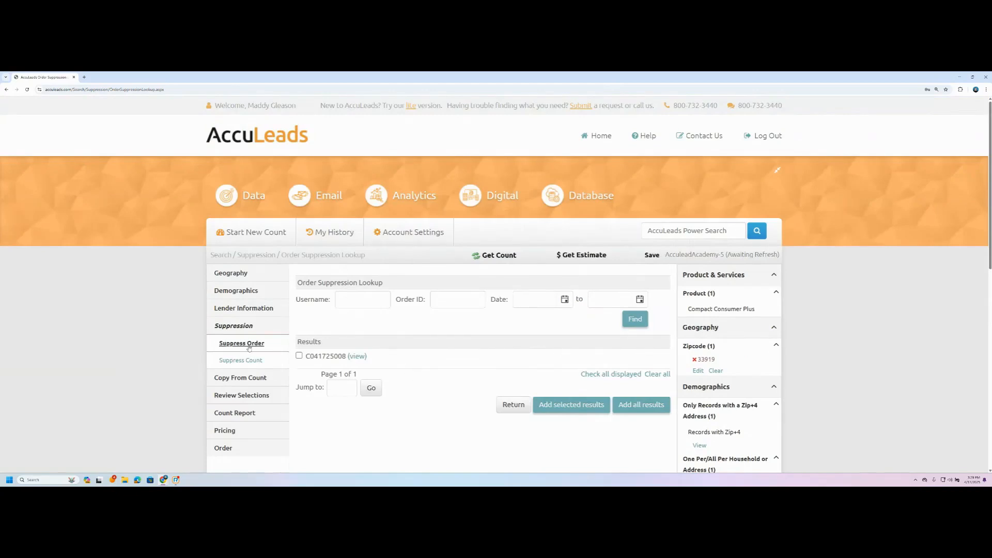
left_click(516, 406)
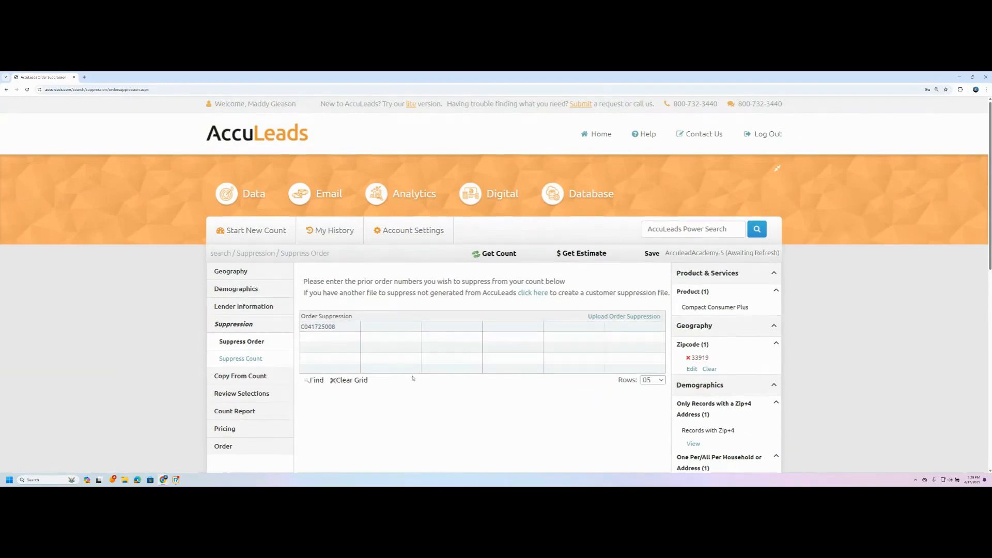
- Rerun Get Count so the AcculeadAcademy-5 total refreshes to 3,199 records with the order suppressed
scroll(419, 378, "down", 2)
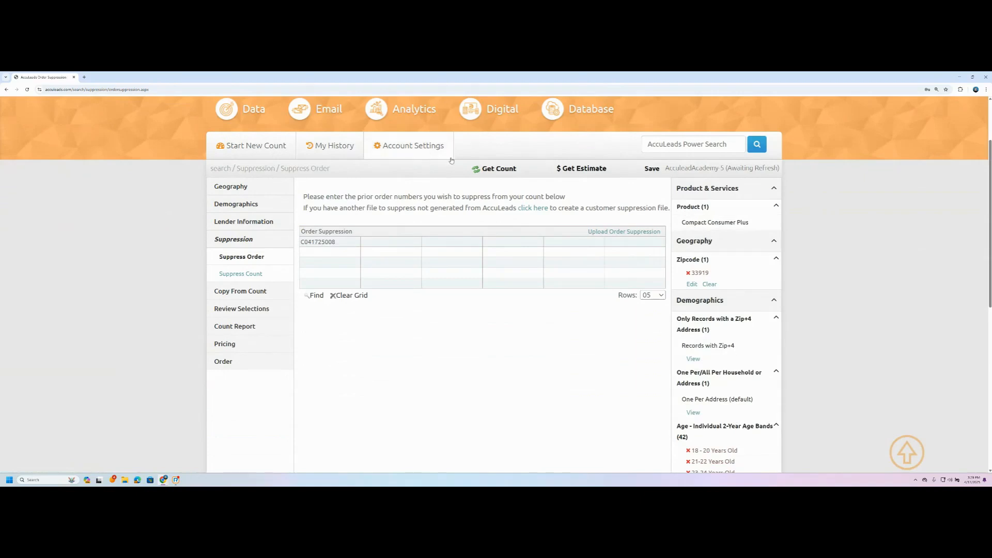
left_click(493, 168)
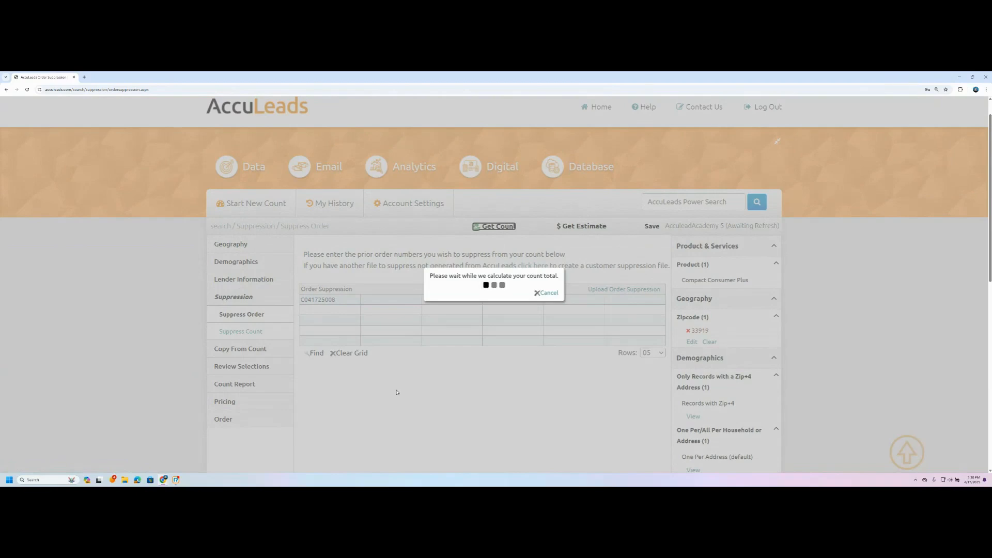
left_click(548, 293)
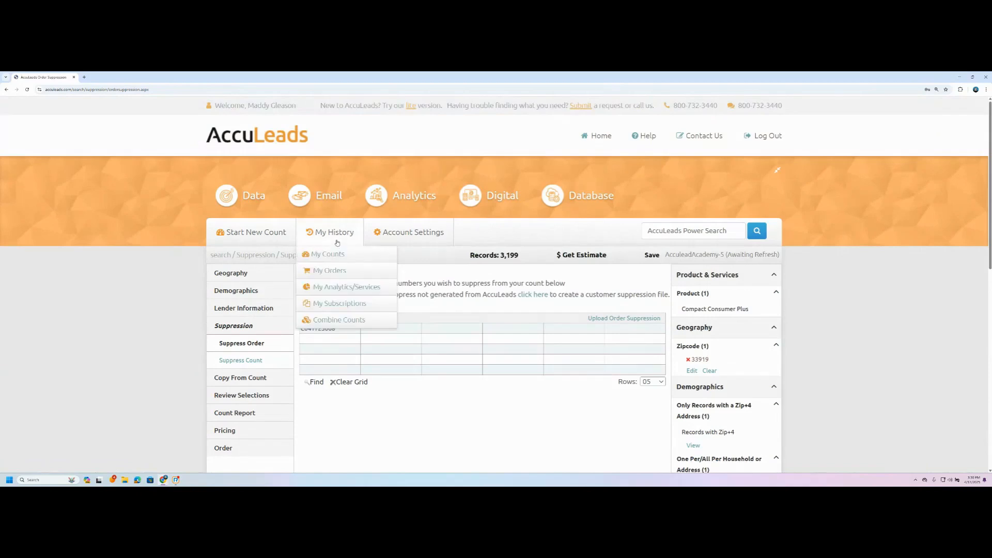
- Confirm leaving the count and show the Customer Suppression list with the Compact Consumer Plus job Complete
mouse_move(323, 235)
left_click(345, 288)
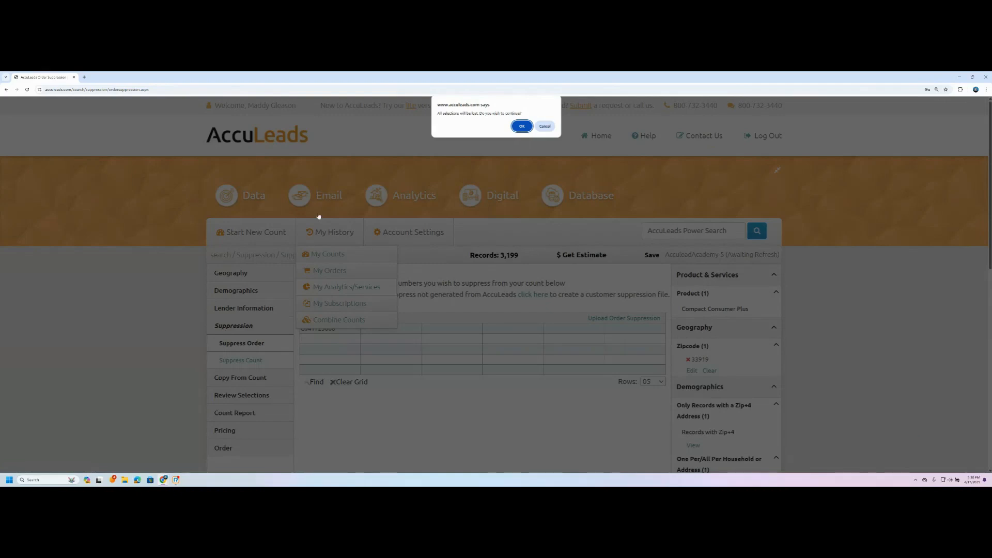
left_click(523, 126)
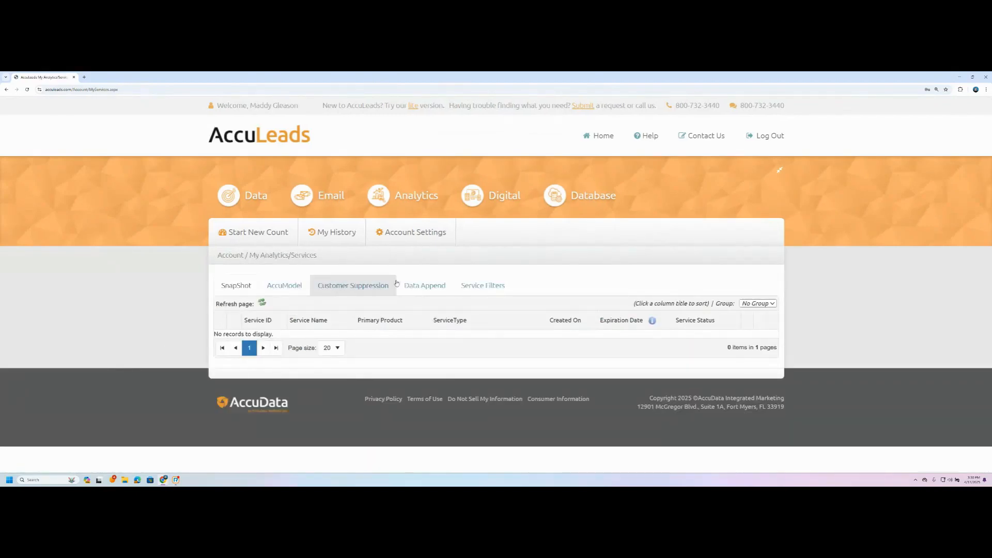
left_click(363, 288)
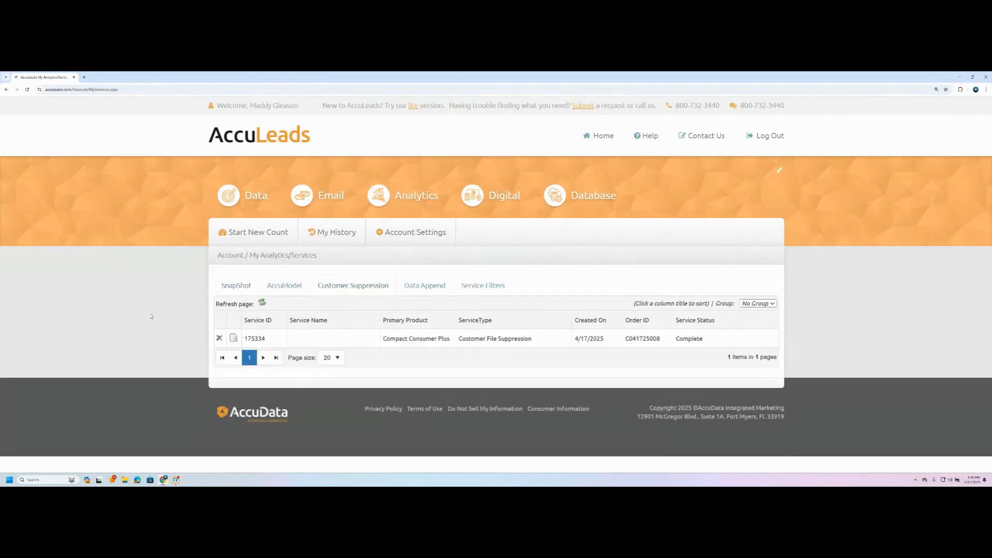